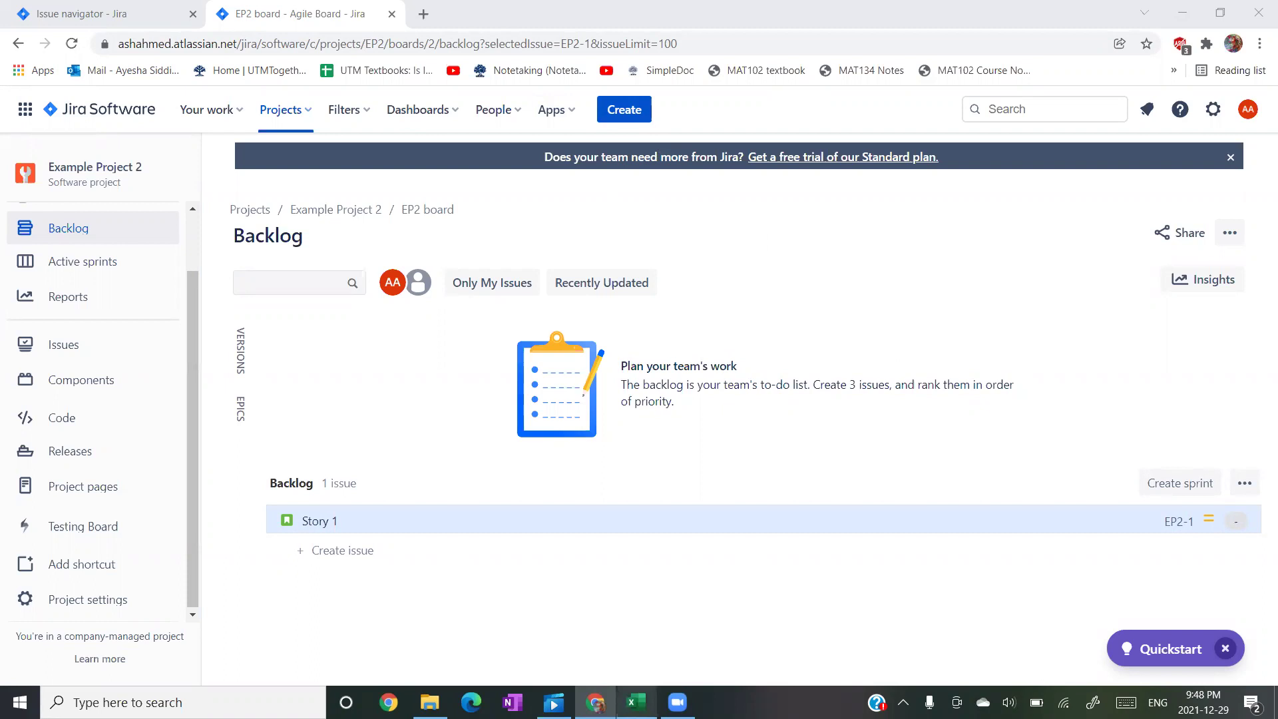
Switch from the EP2 backlog in Chrome to the newdata workbook in Excel.
click(637, 702)
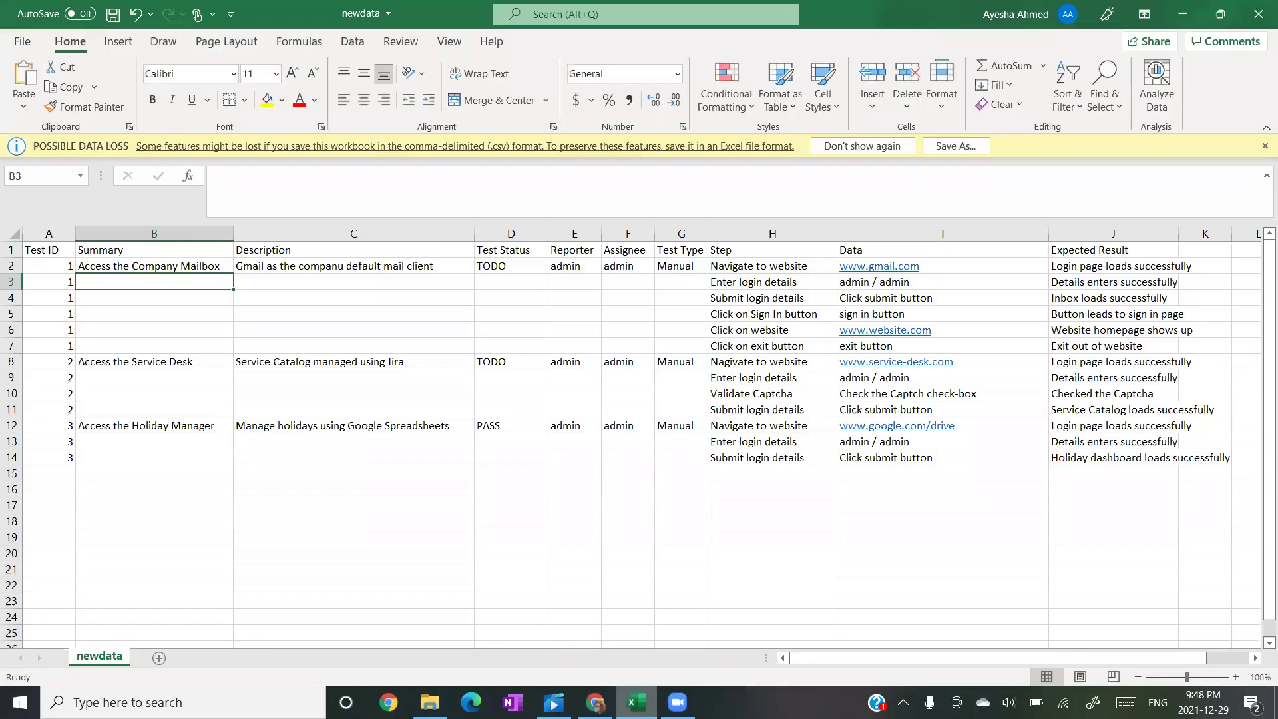
Walk through the Test ID and Summary columns for the three tests in newdata.
click(45, 253)
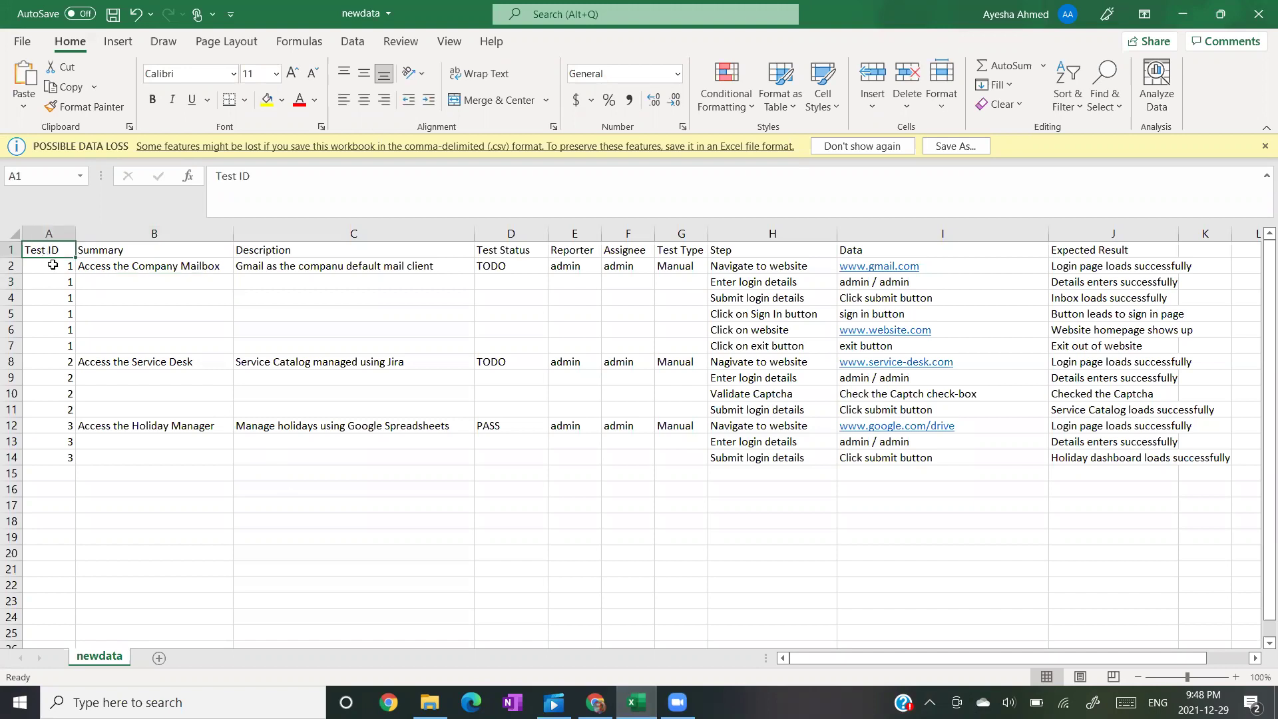
click(55, 271)
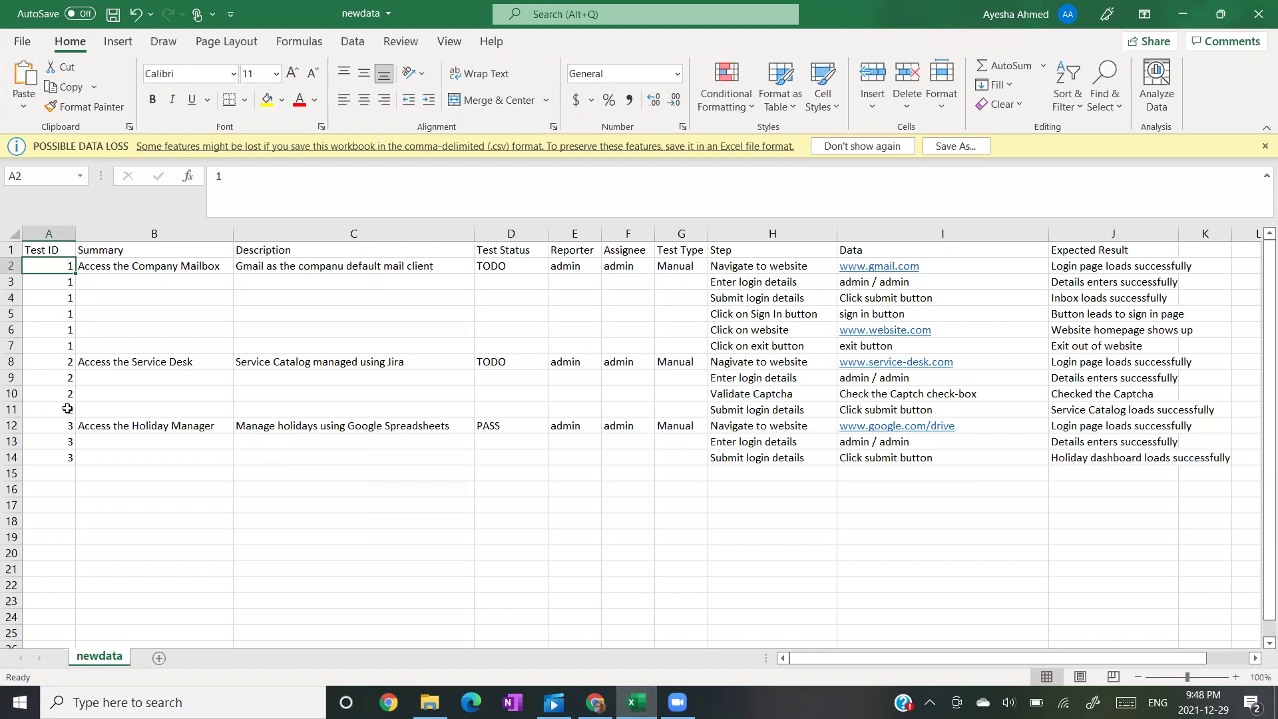
click(44, 248)
key(Right)
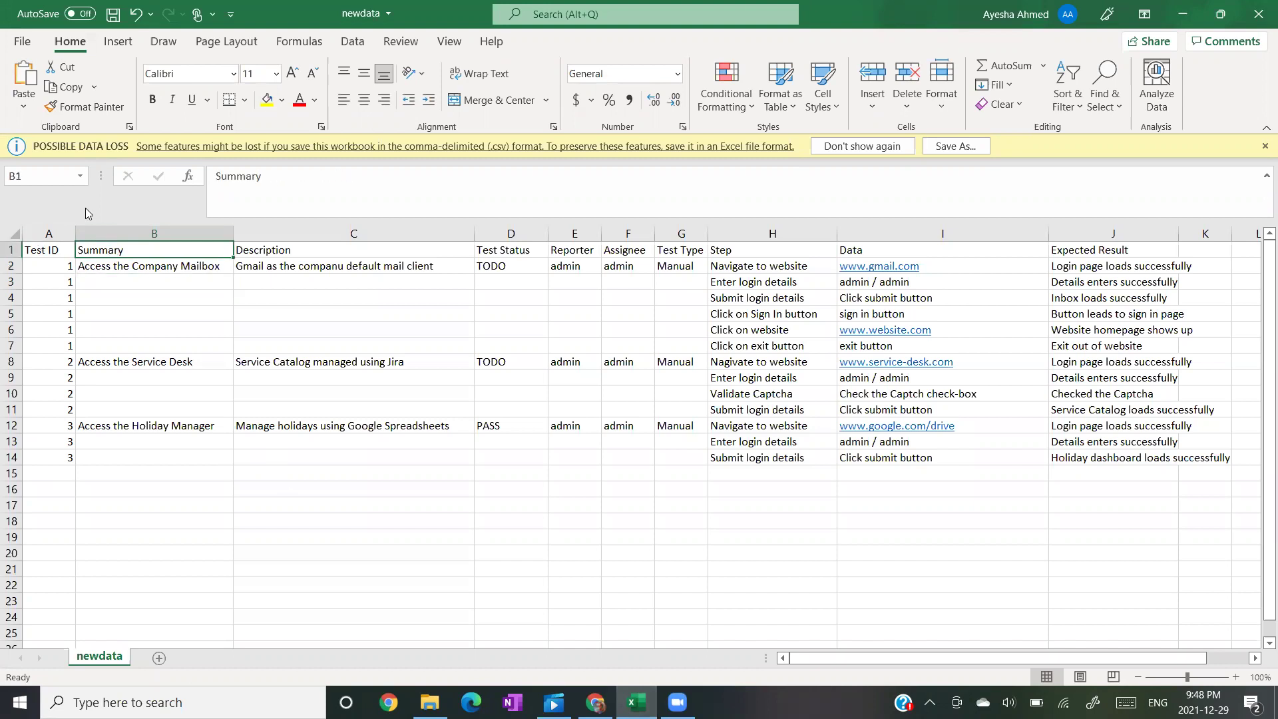
click(138, 291)
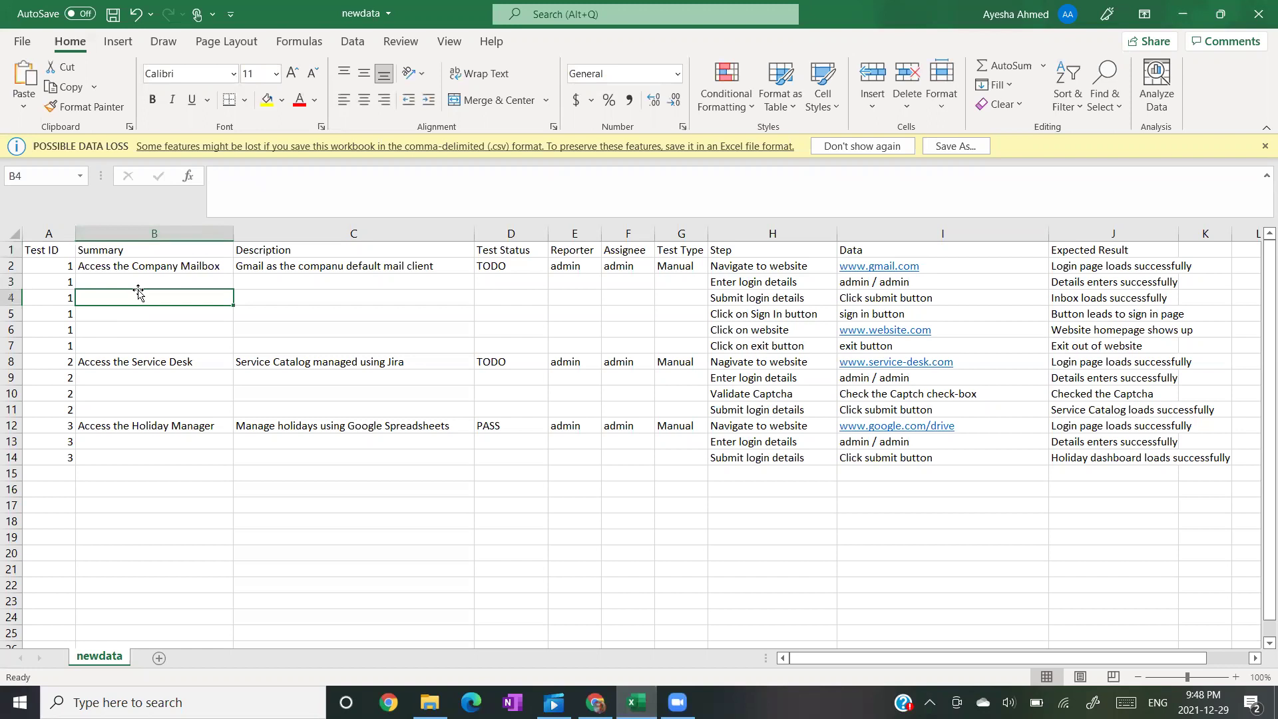
click(129, 257)
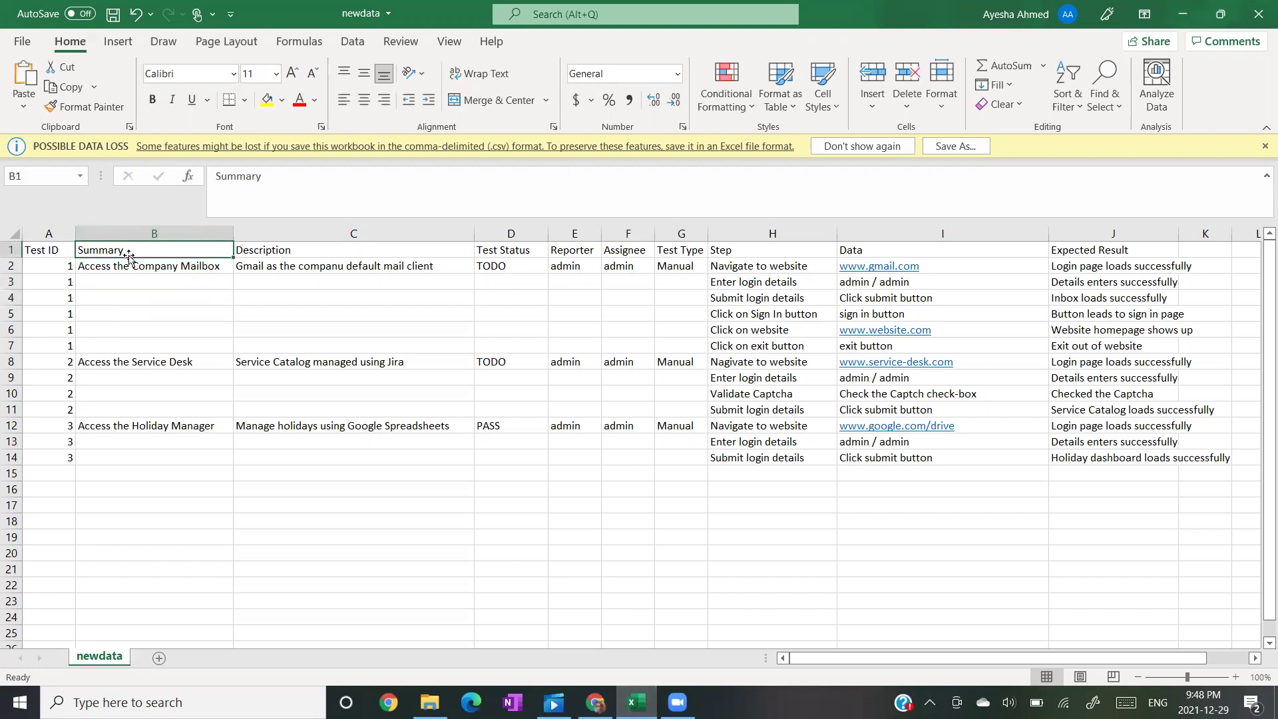
click(117, 268)
click(116, 361)
click(128, 436)
click(123, 428)
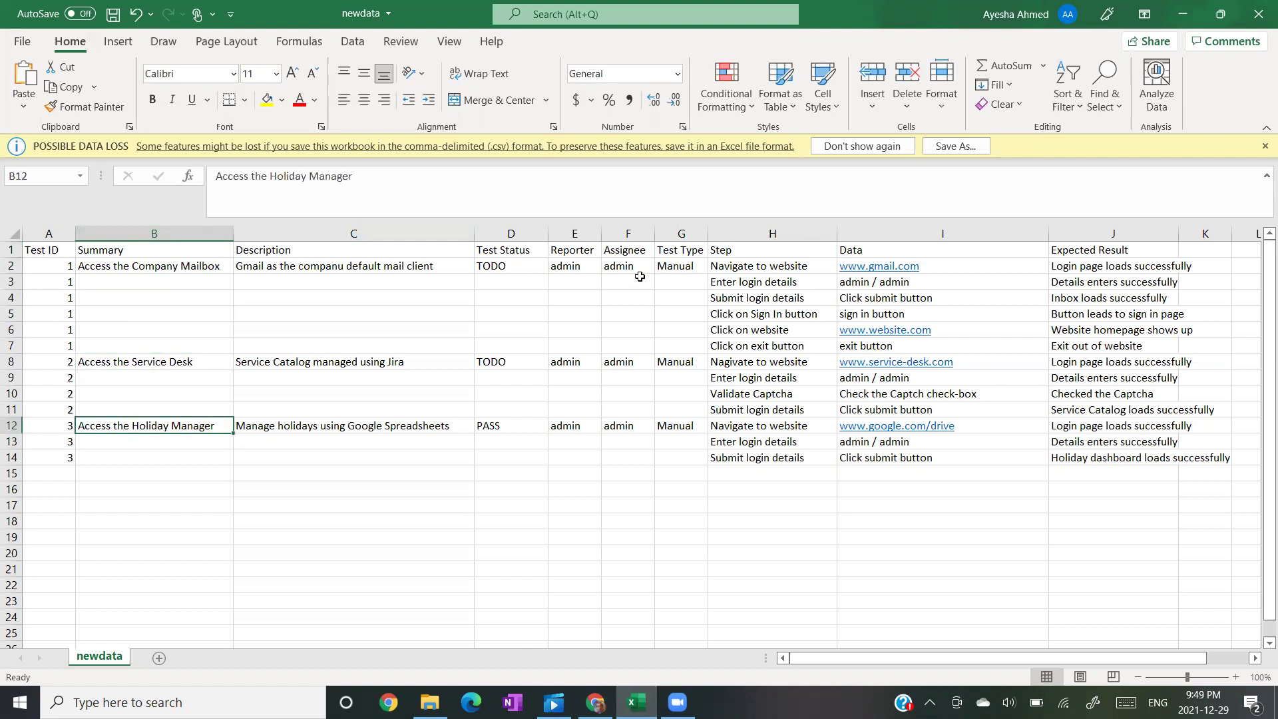
Show the Test Type column with its blank step-row cells, then return to Jira.
click(684, 252)
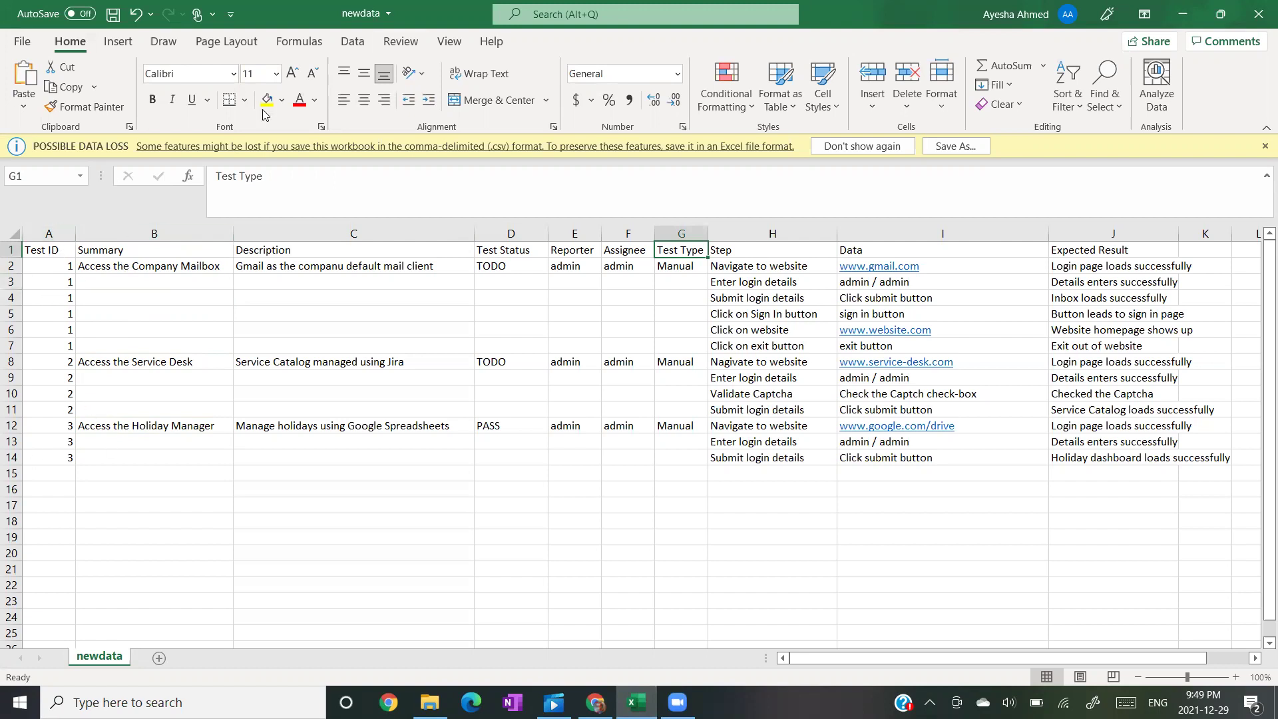
click(681, 375)
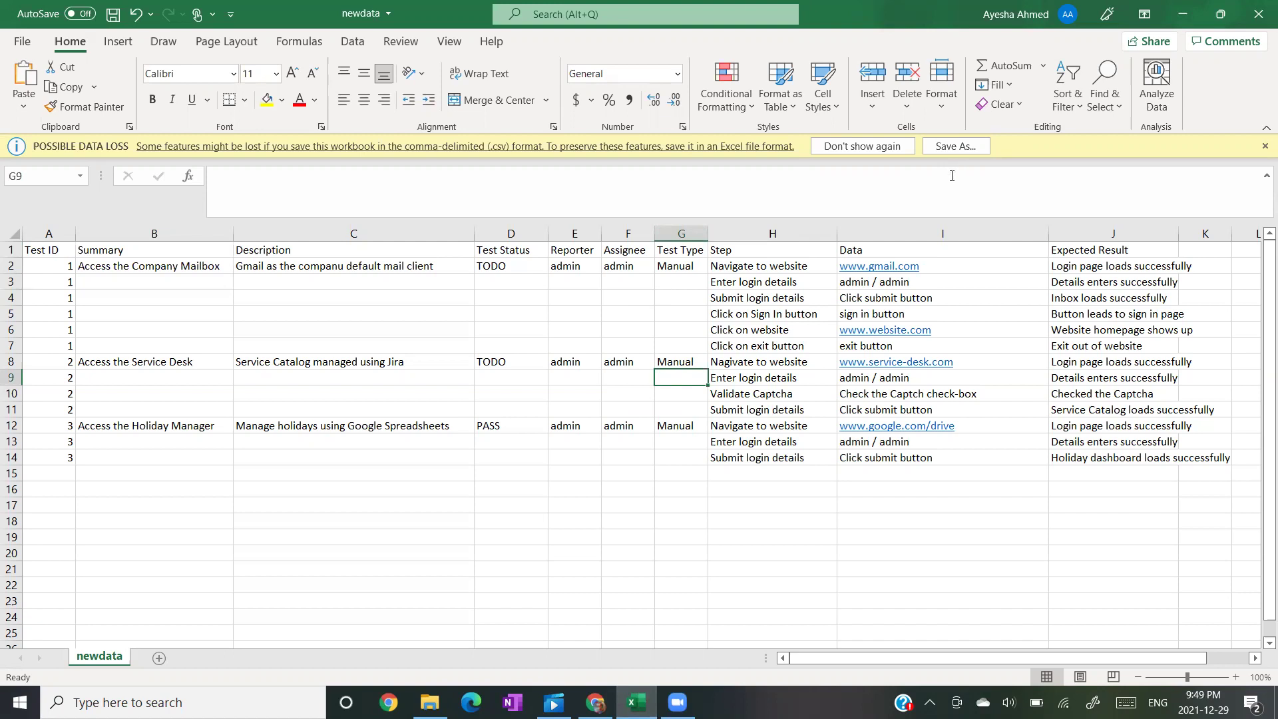
key(alt+Tab)
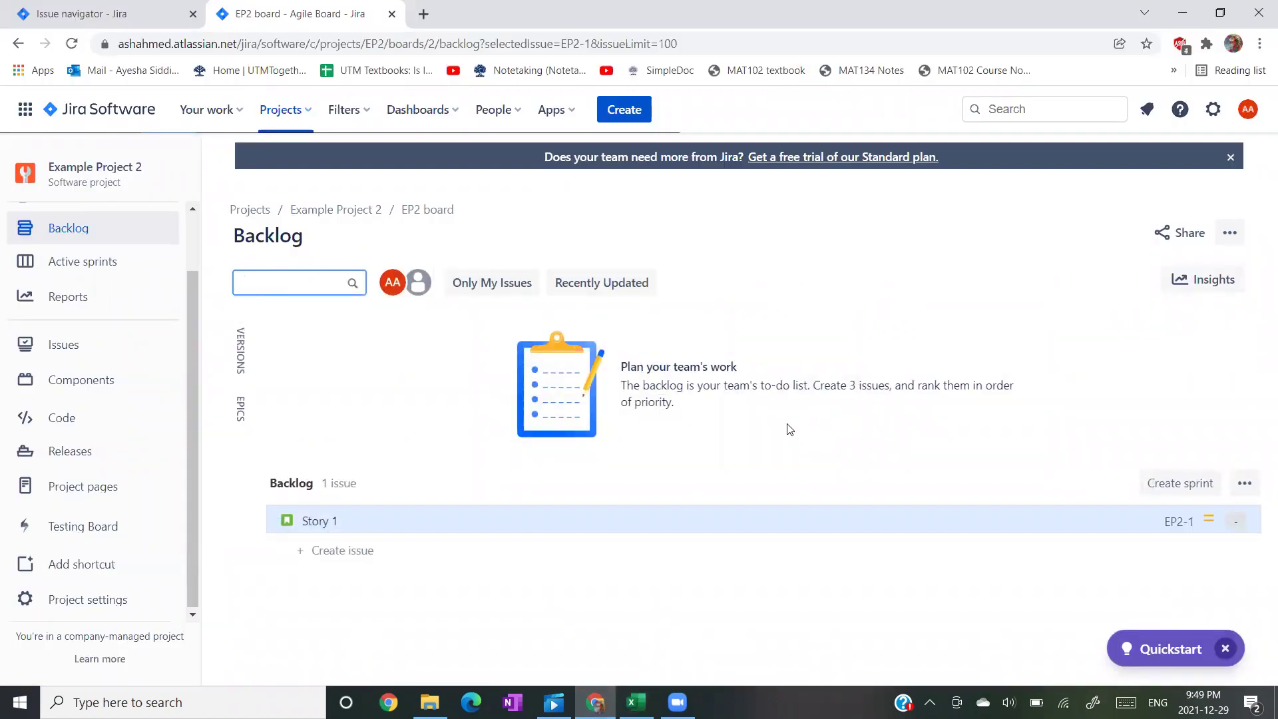
click(550, 115)
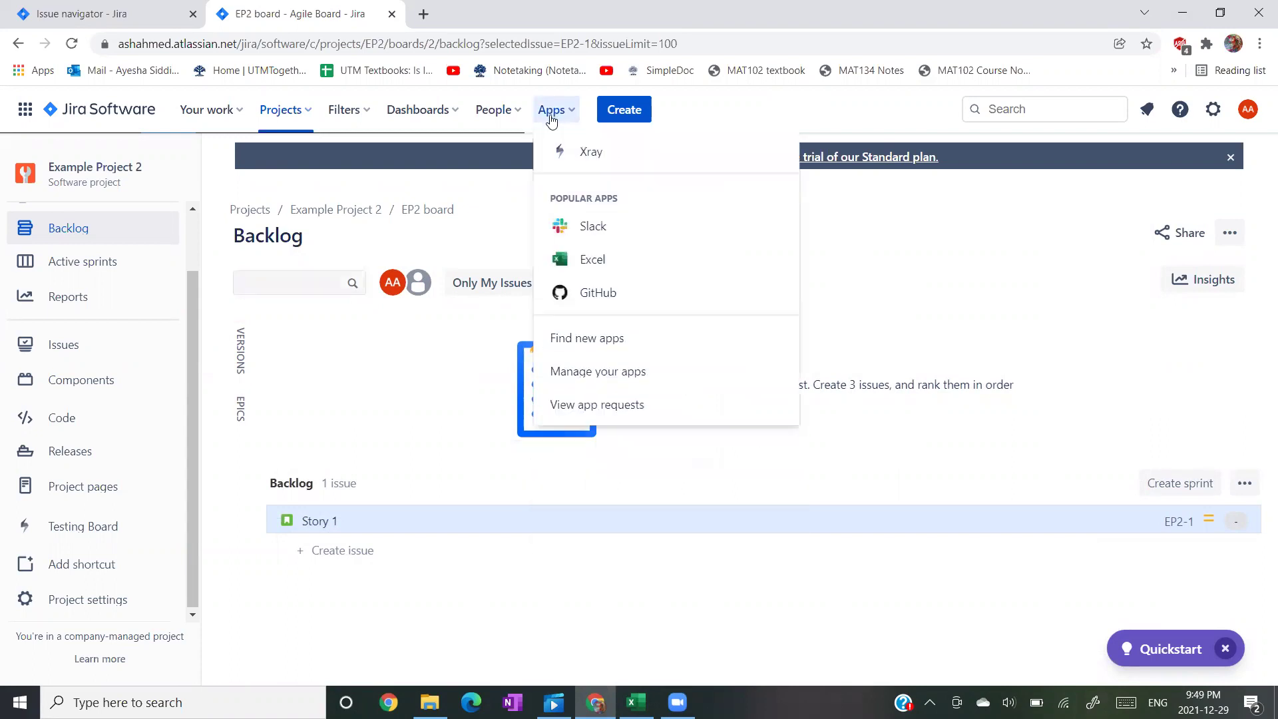
click(580, 155)
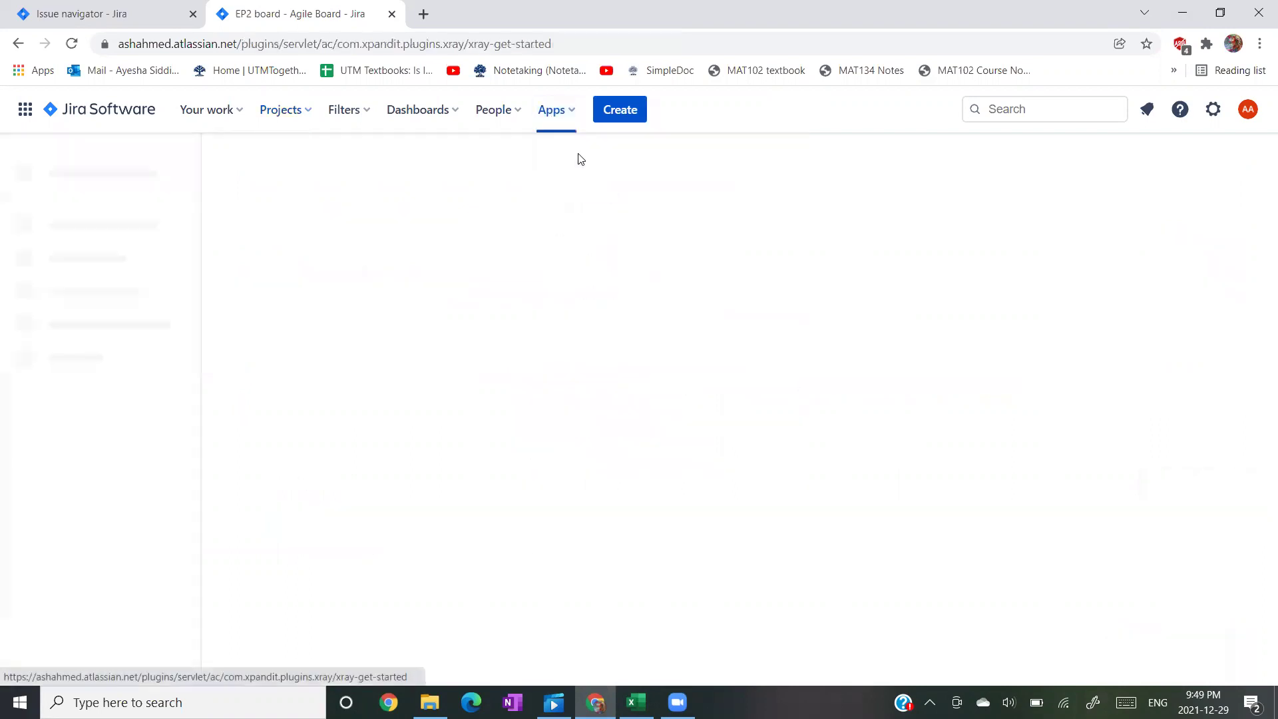
scroll(57, 364, down, 3)
scroll(57, 365, down, 2)
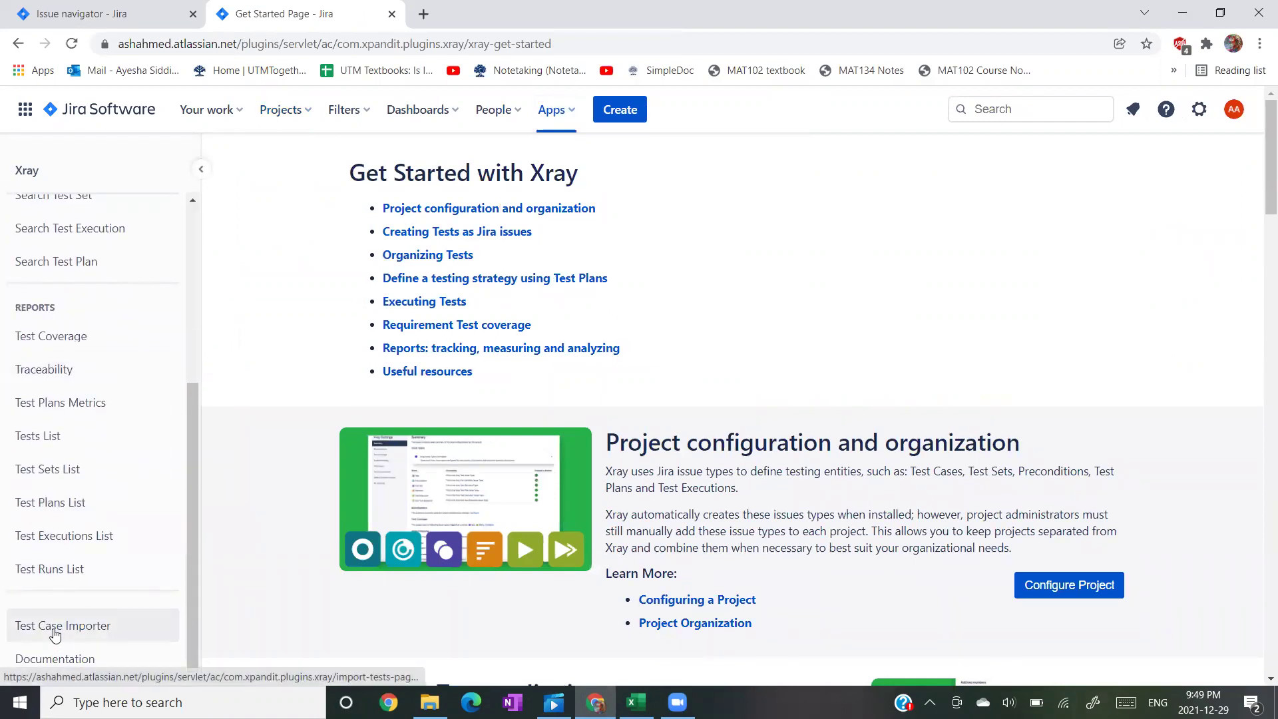
click(56, 633)
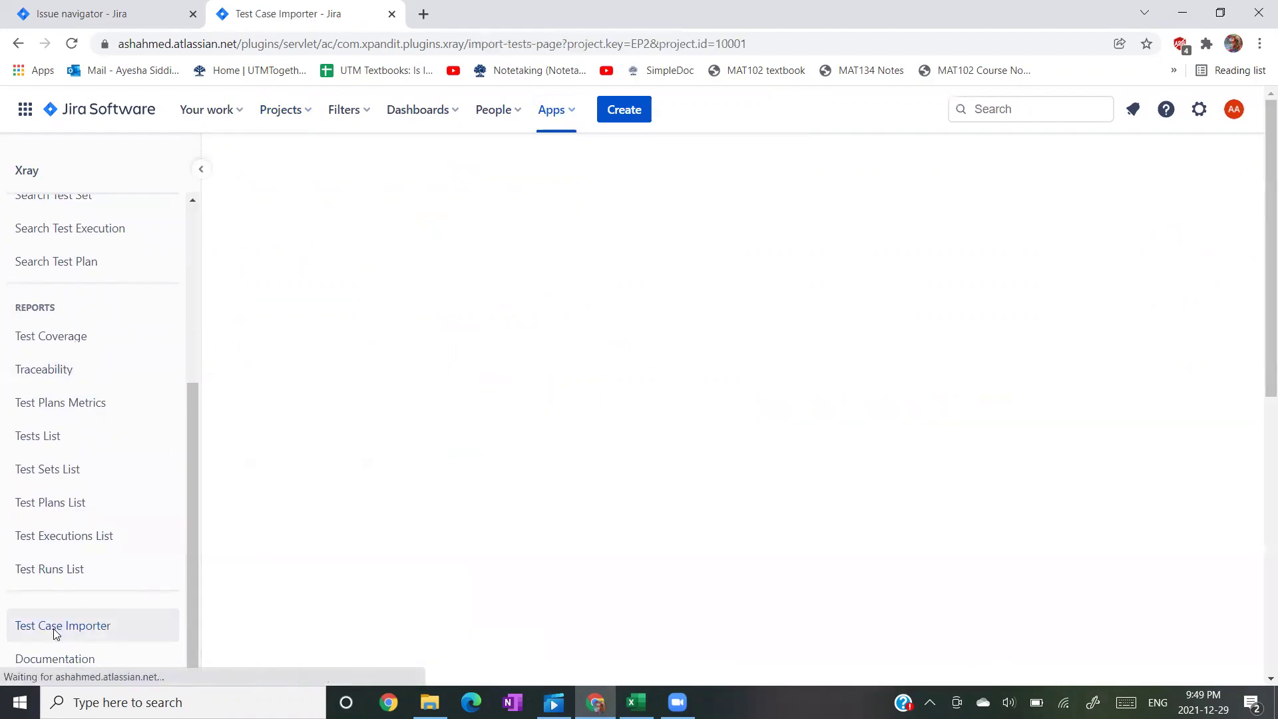
click(19, 43)
click(19, 44)
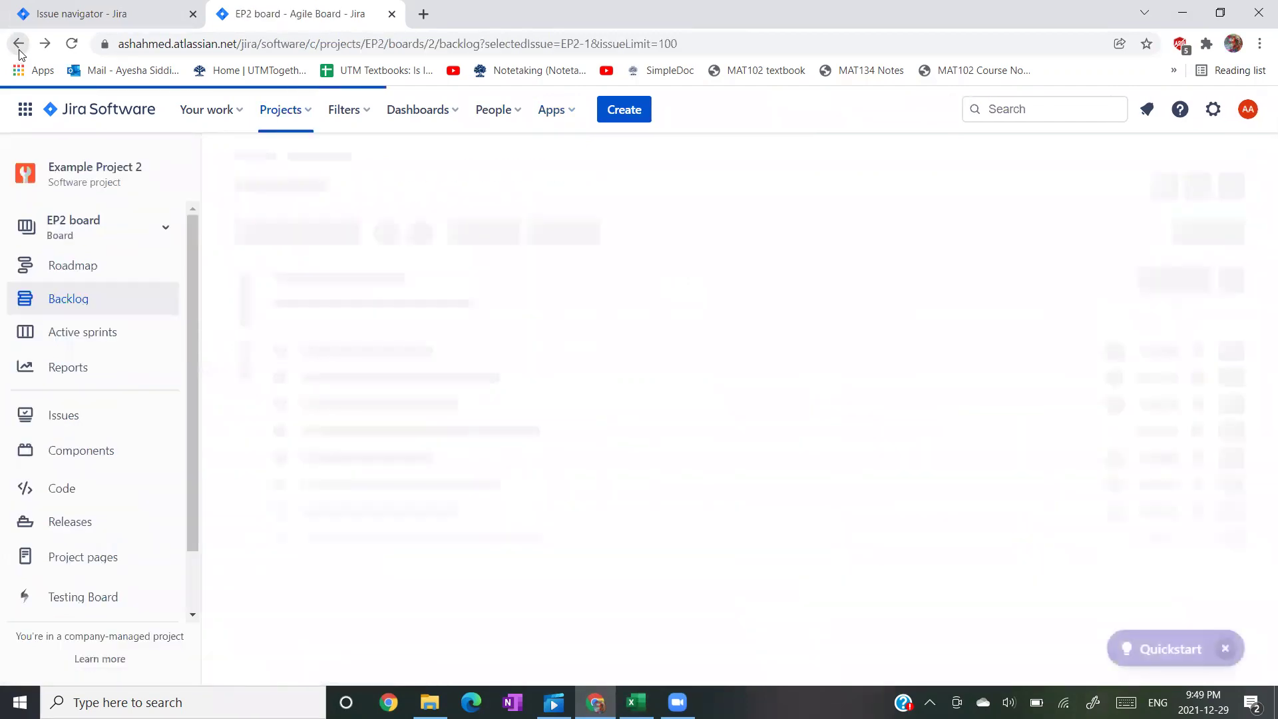
scroll(91, 406, down, 1)
Open Example Project 2's Testing Board and its navigation drawer.
click(93, 528)
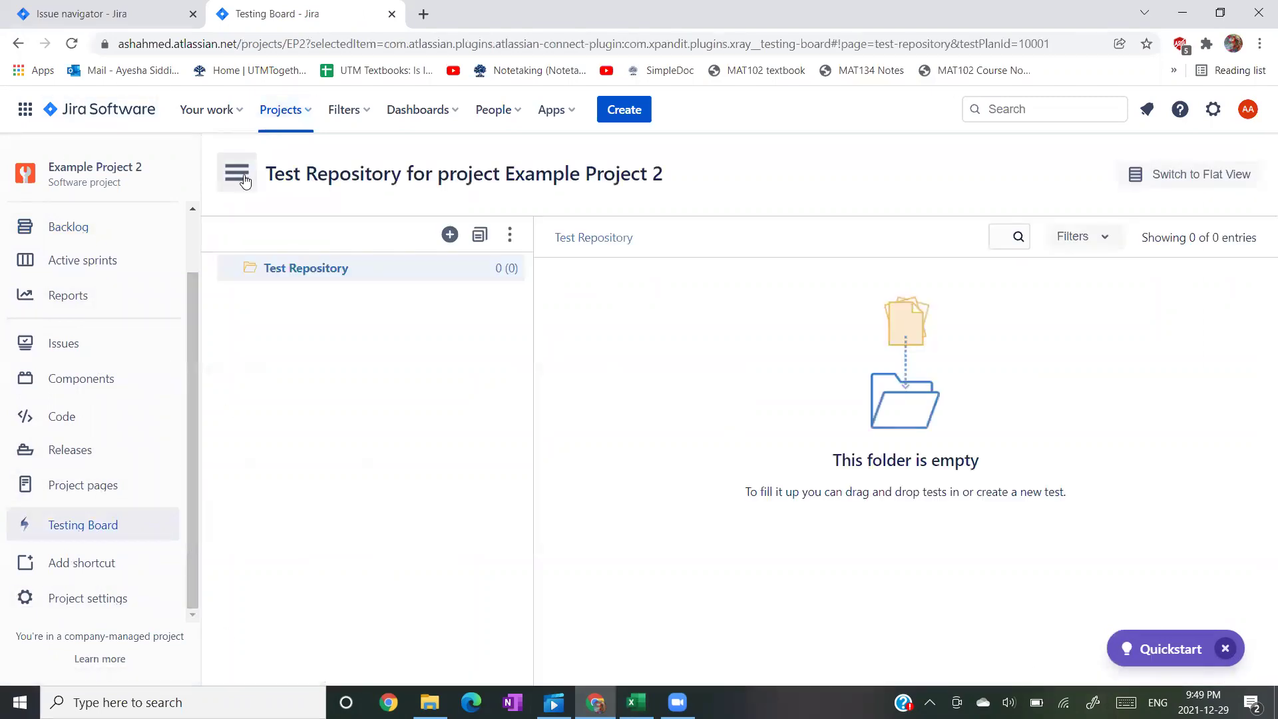
click(238, 175)
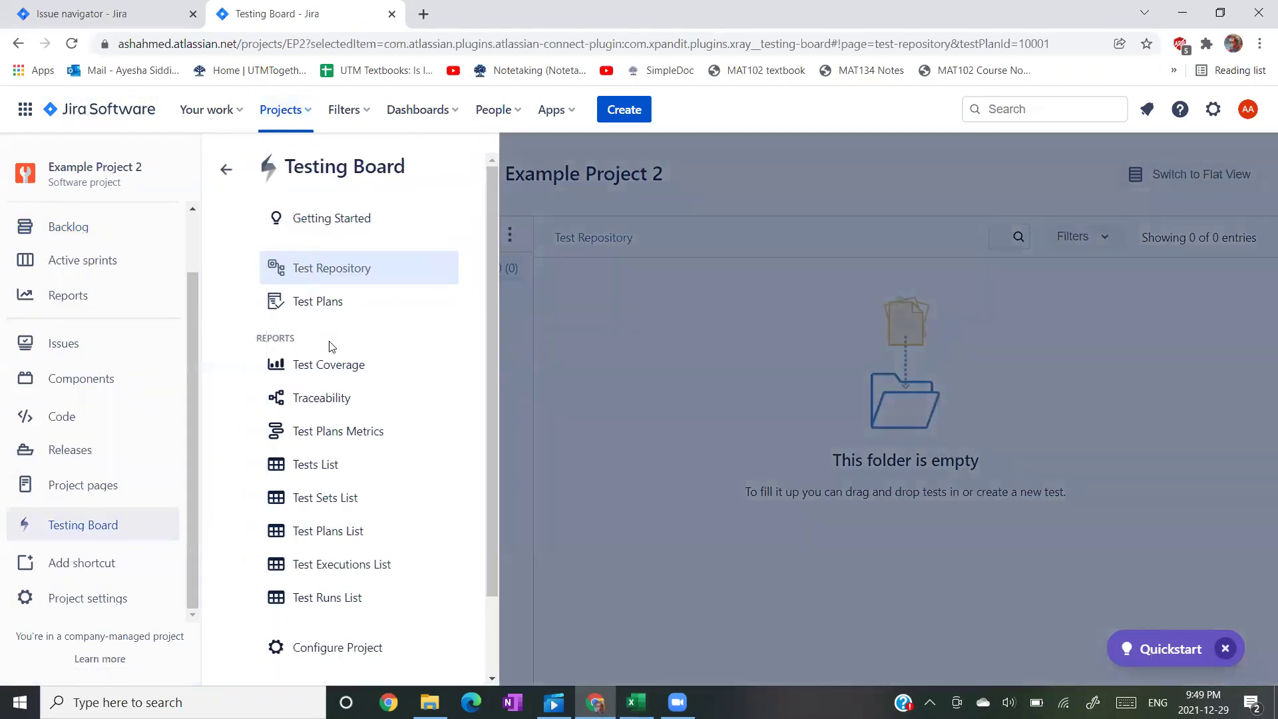
scroll(332, 342, down, 2)
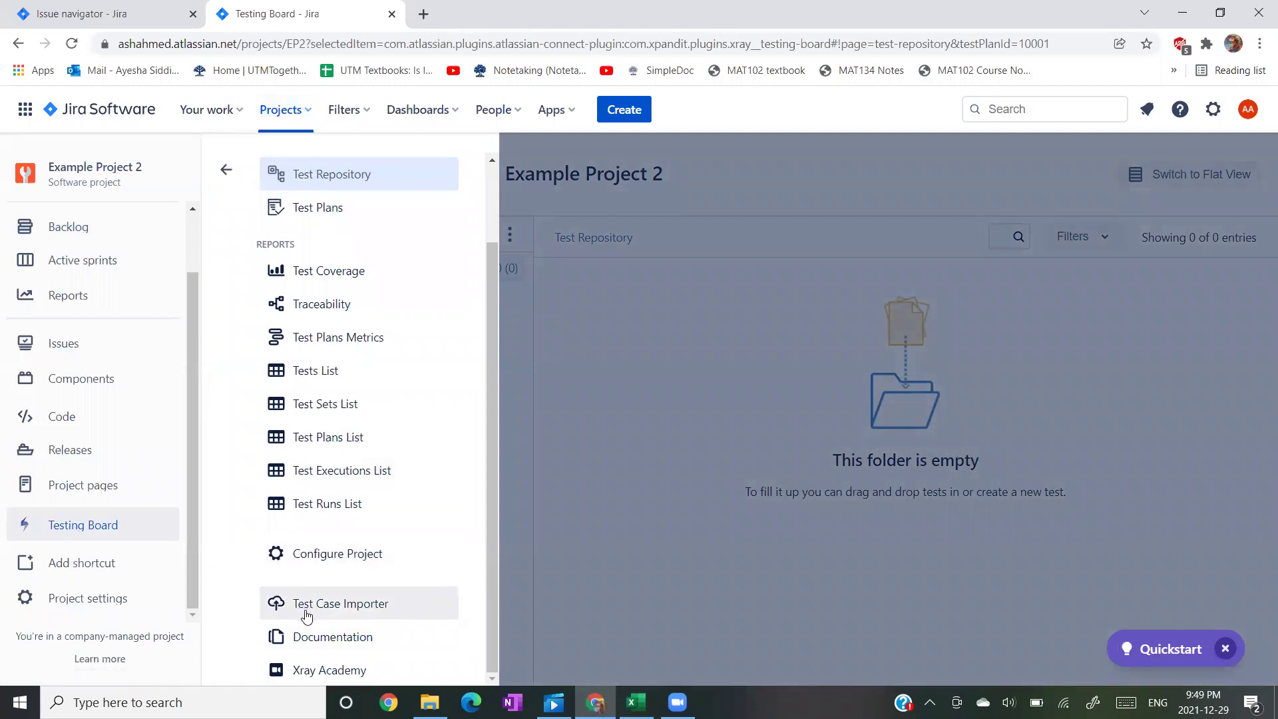
scroll(93, 490, up, 2)
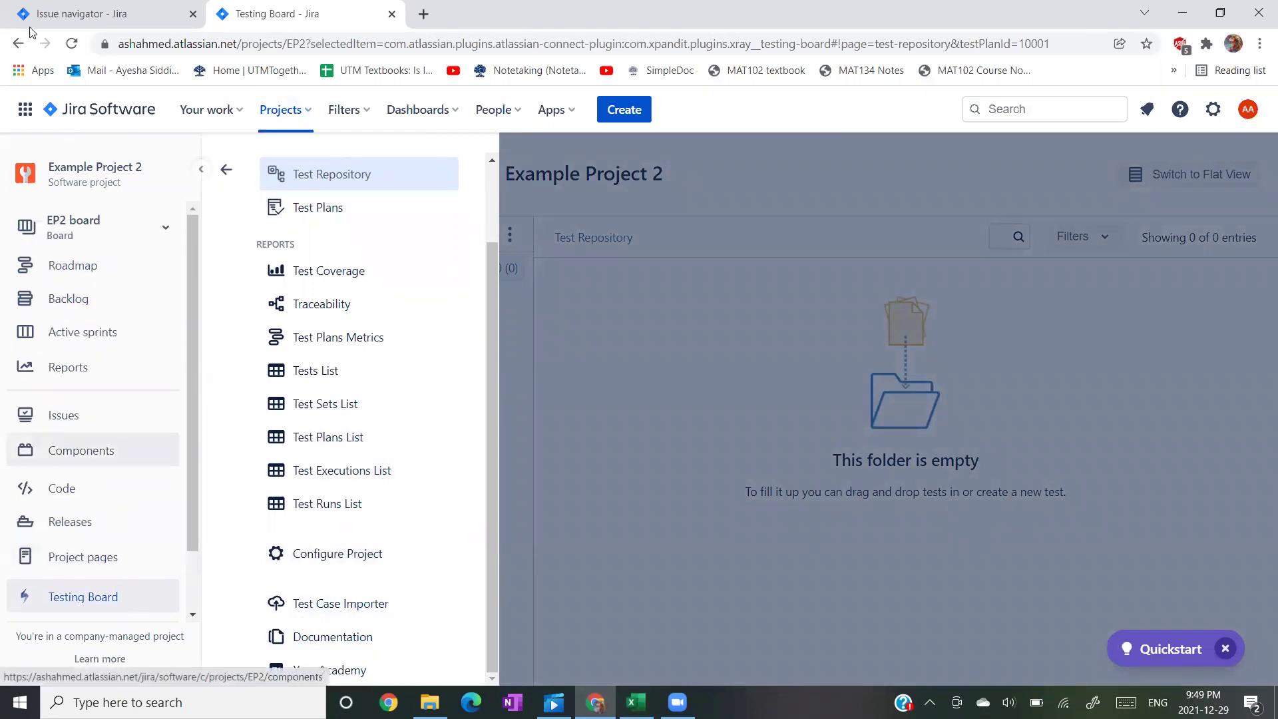
scroll(47, 453, down, 2)
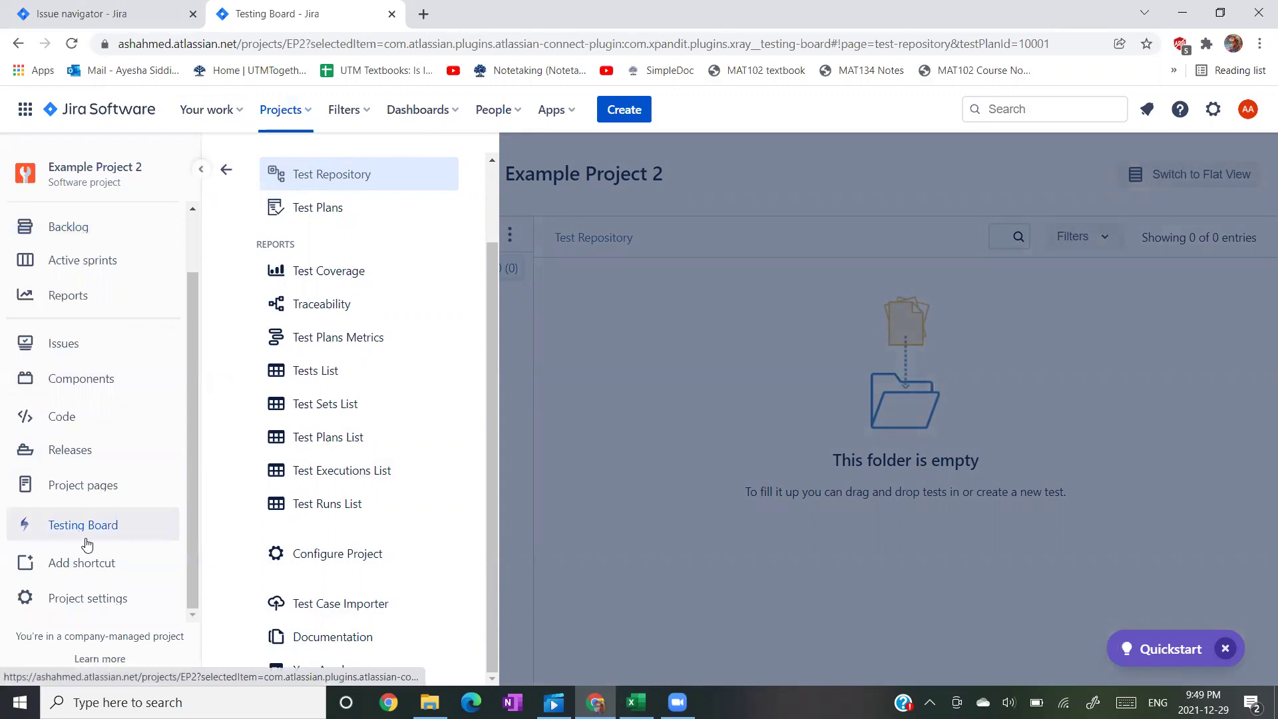
Go to Apps > Xray and open the Test Case Importer.
click(566, 112)
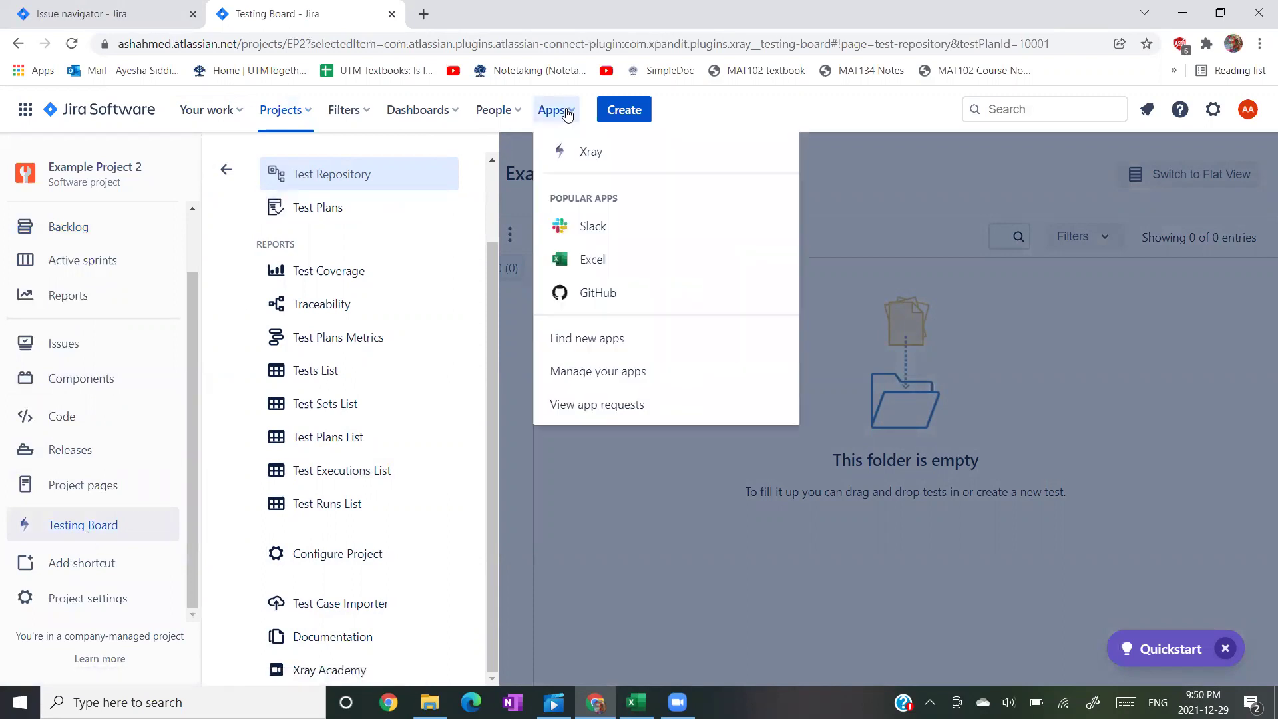
click(584, 152)
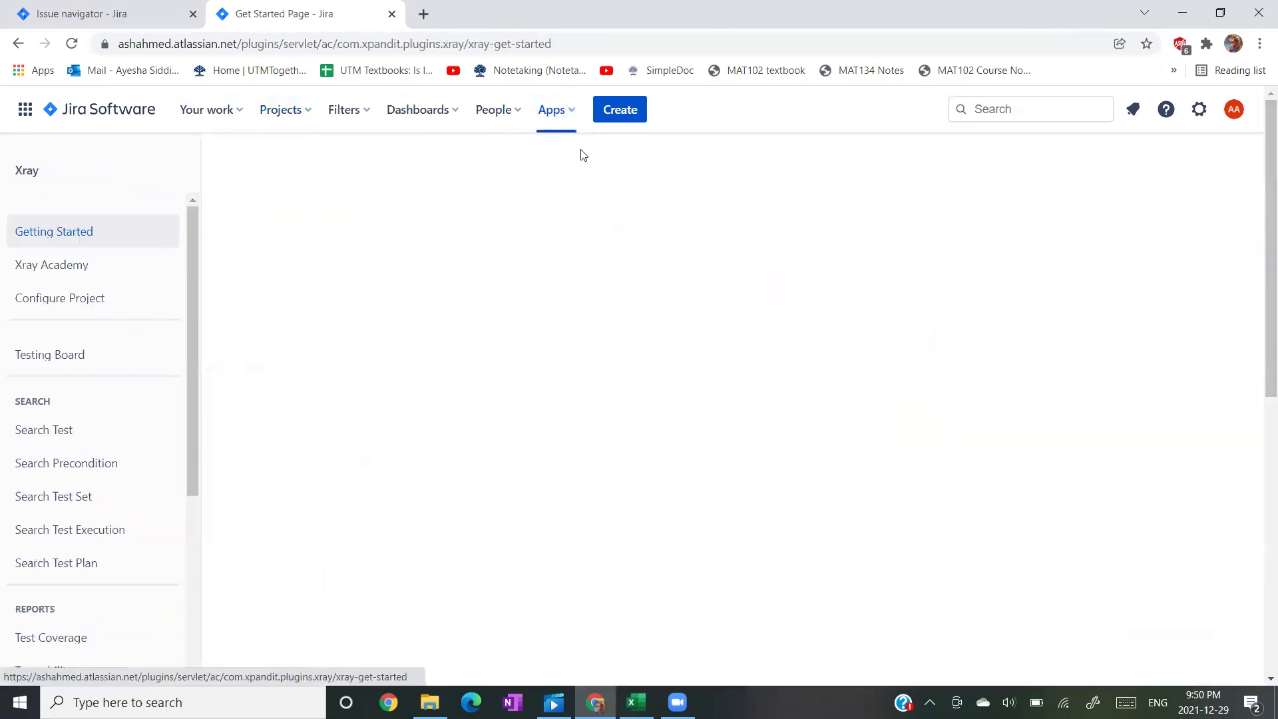
scroll(220, 427, down, 2)
scroll(77, 552, down, 5)
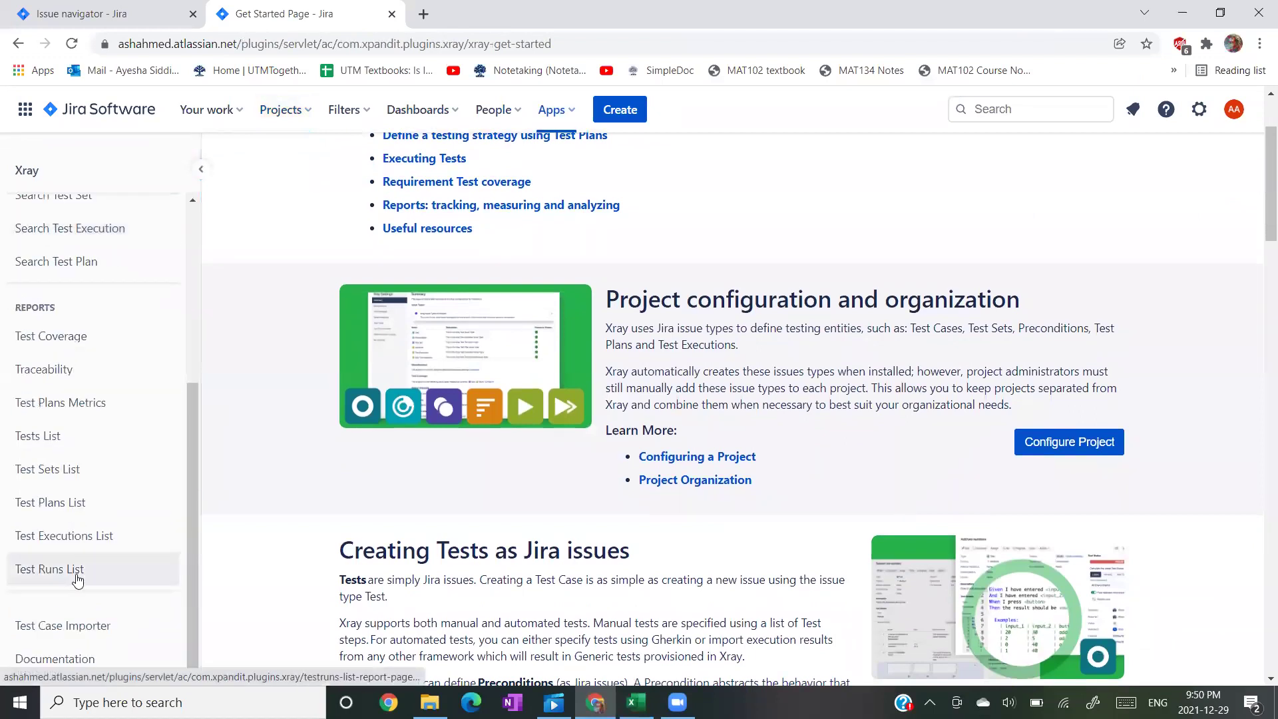
click(76, 632)
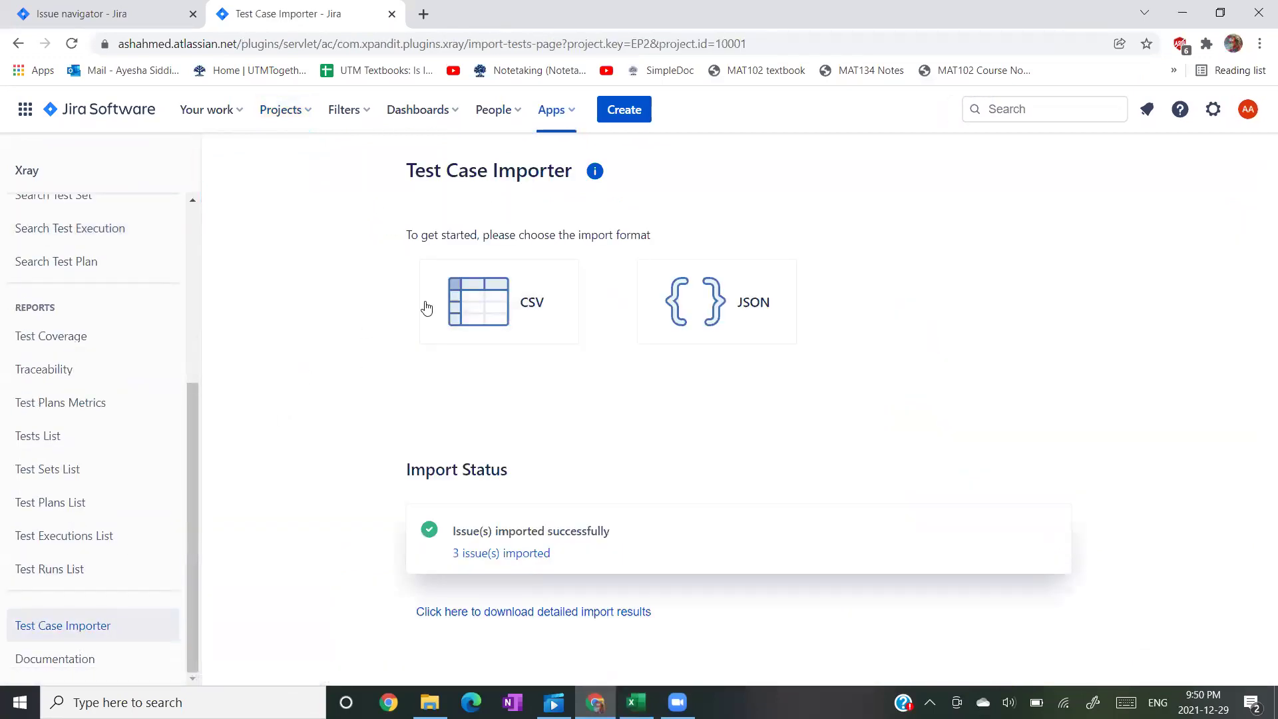
Start a CSV import and attach newdata.csv, keeping UTF-8 encoding and comma delimiter.
click(472, 311)
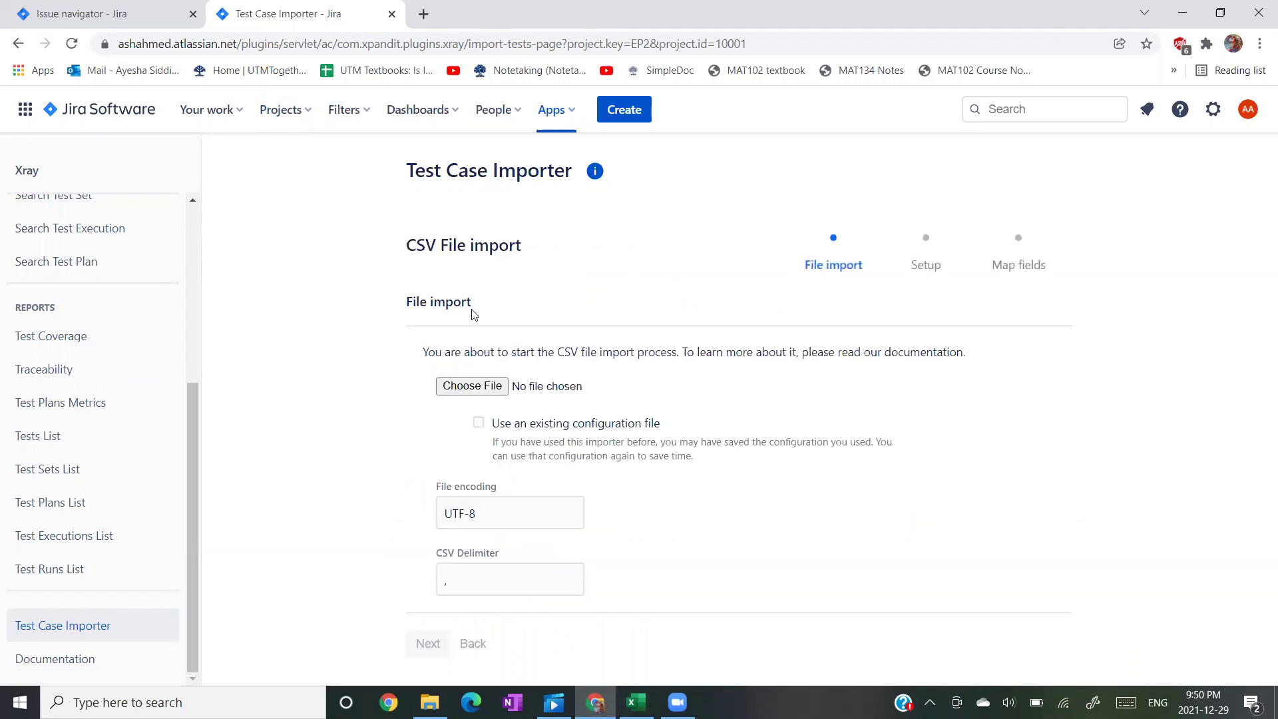
scroll(669, 397, up, 3)
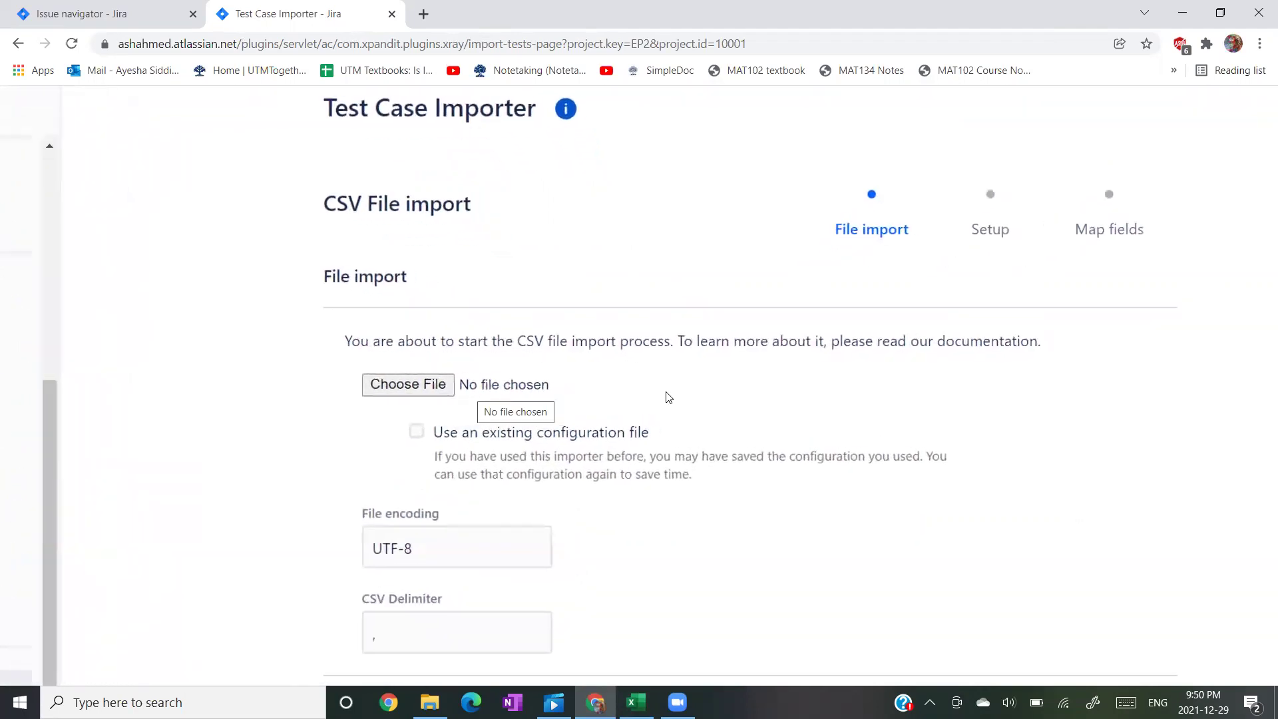
click(271, 386)
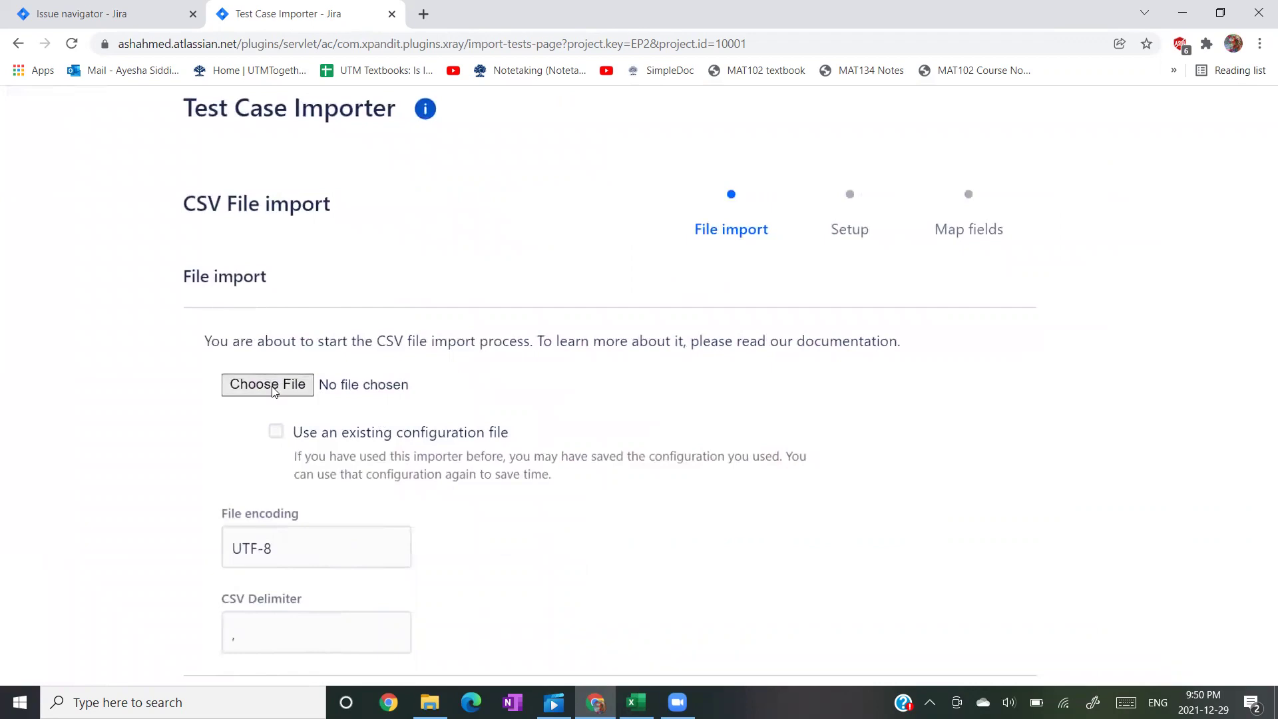
double_click(206, 150)
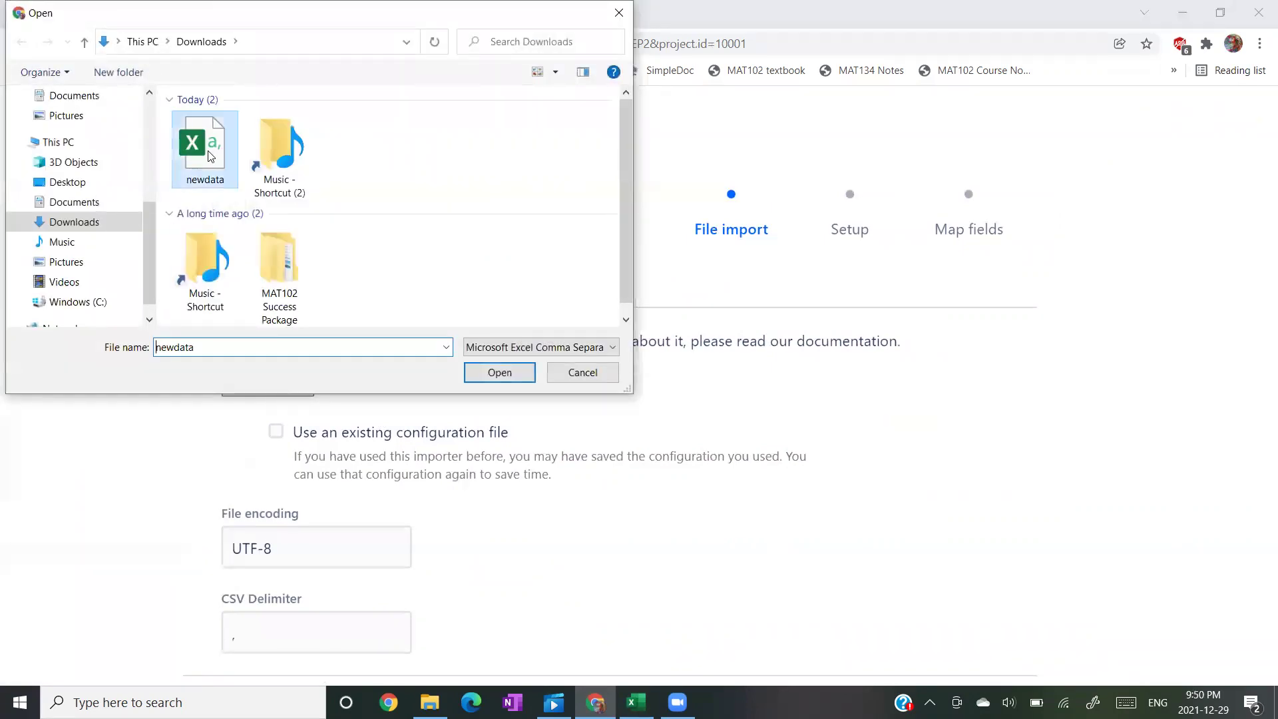
scroll(788, 490, left, 2)
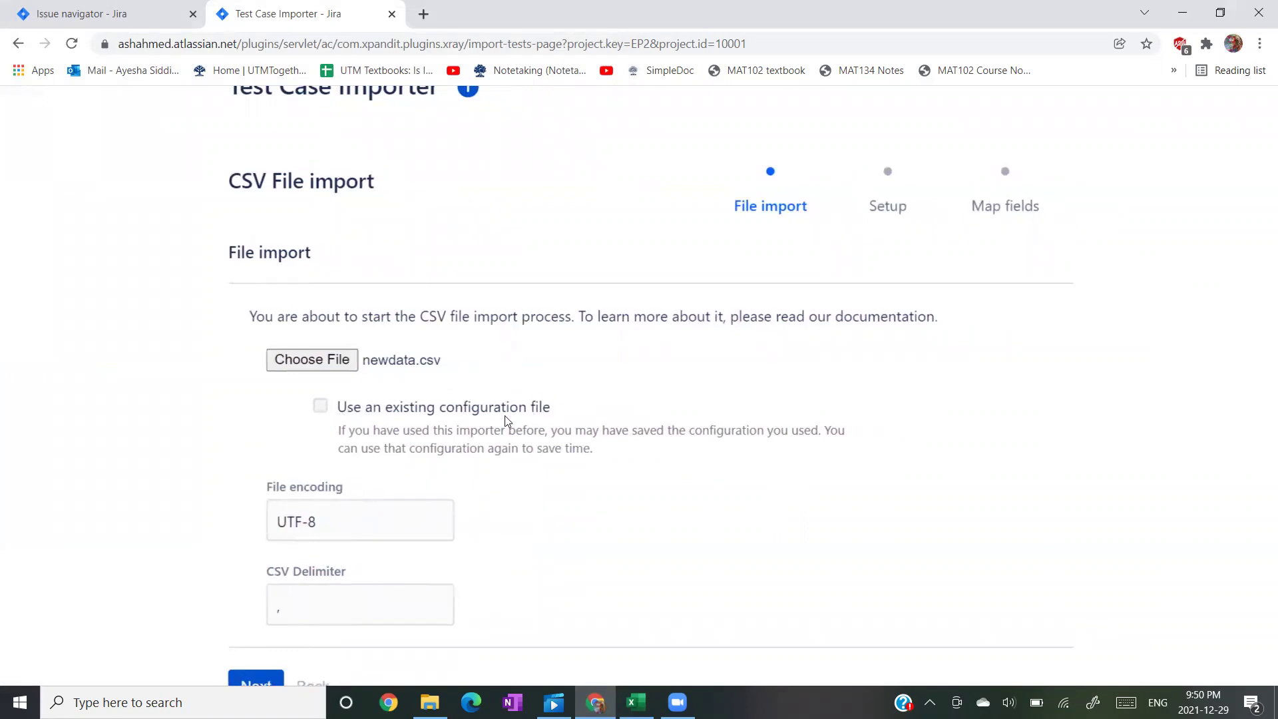
scroll(506, 421, down, 3)
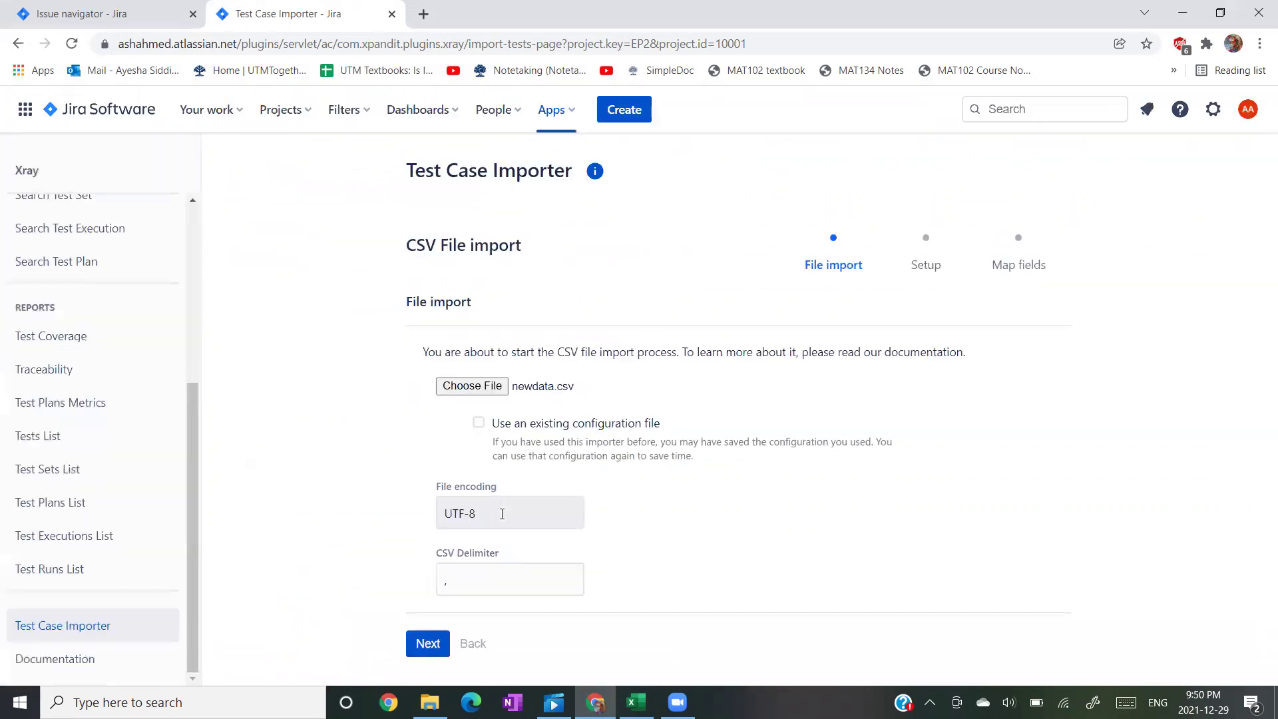
Choose Example Project 2 as the import's target project and continue to field mapping.
click(423, 653)
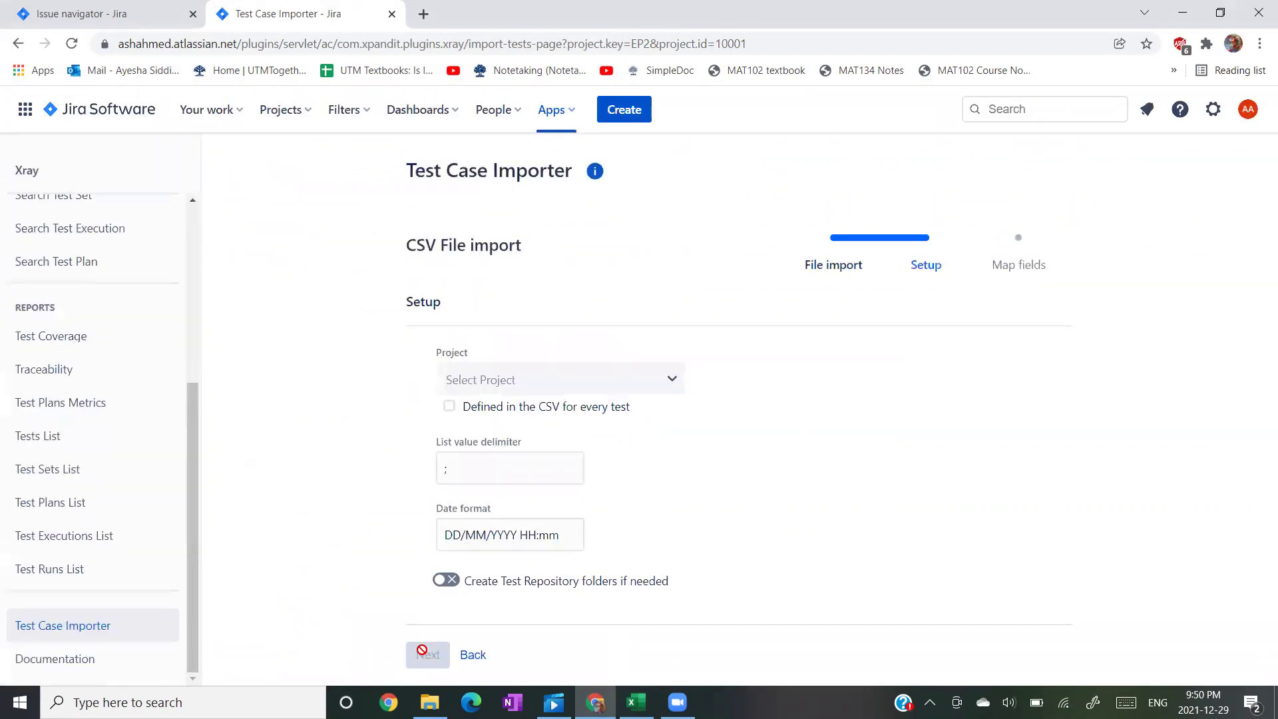
click(504, 386)
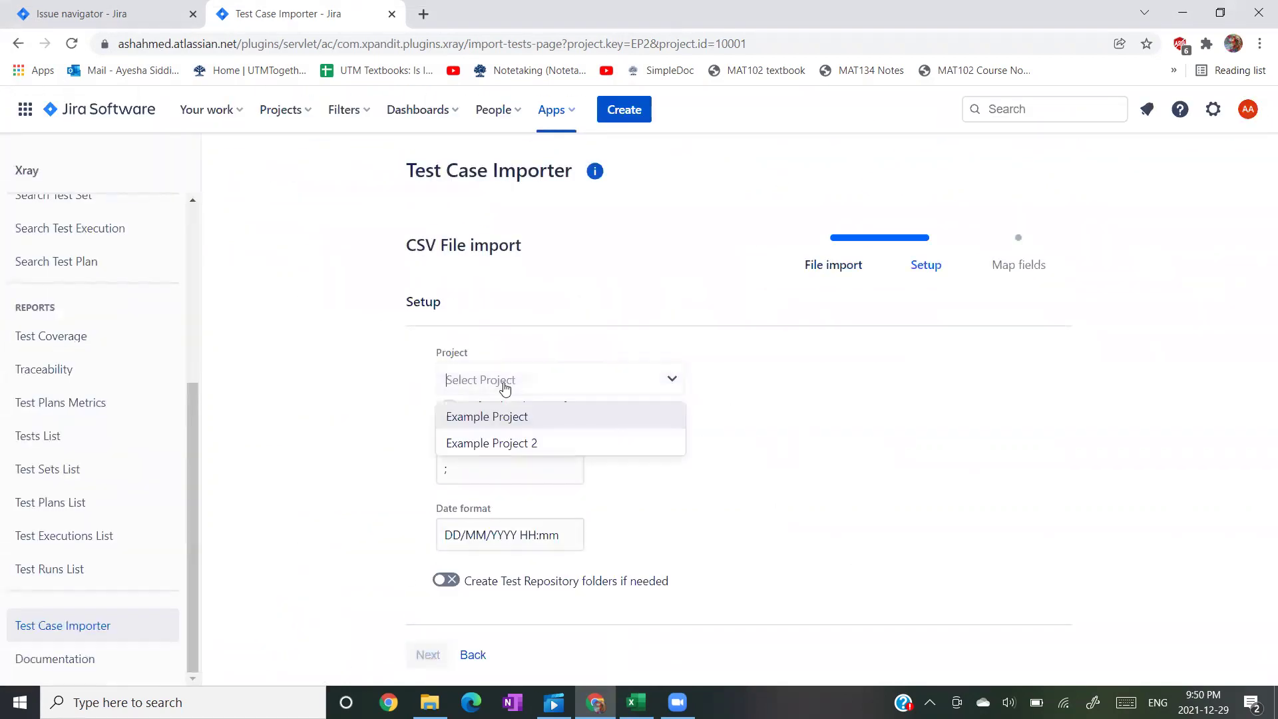
click(489, 444)
scroll(674, 462, up, 3)
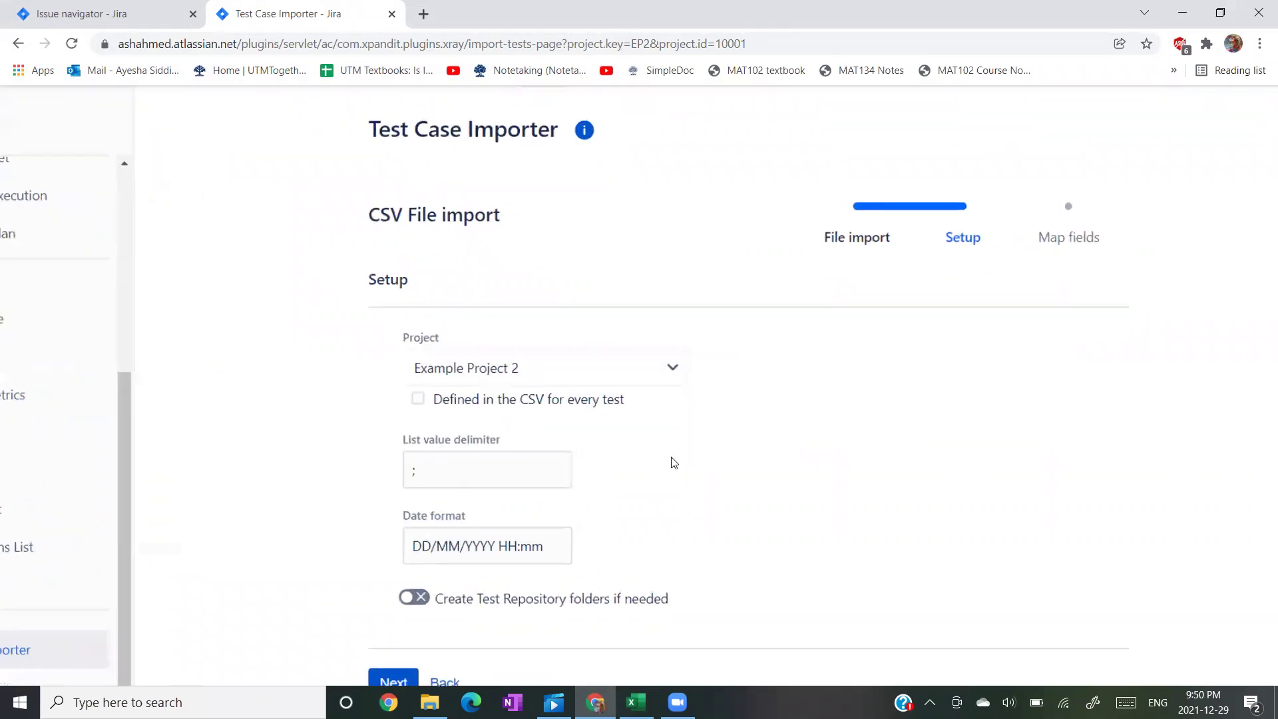
scroll(673, 462, down, 1)
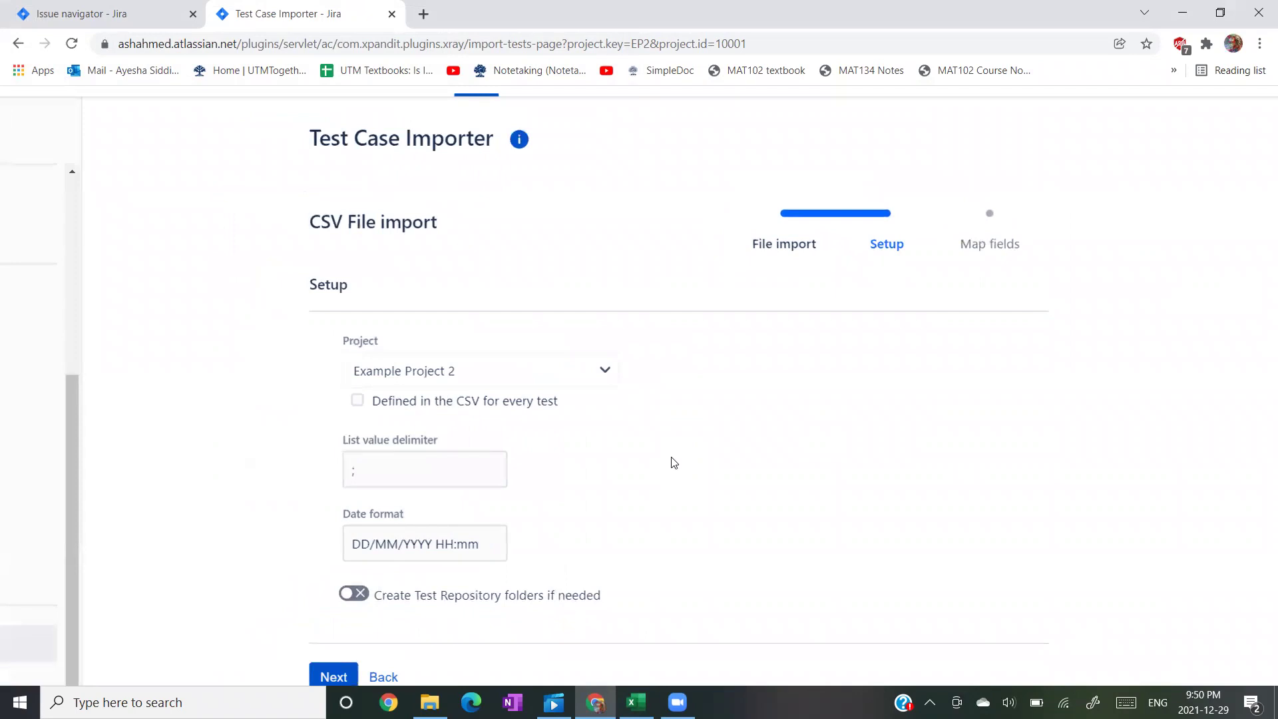
scroll(674, 462, down, 2)
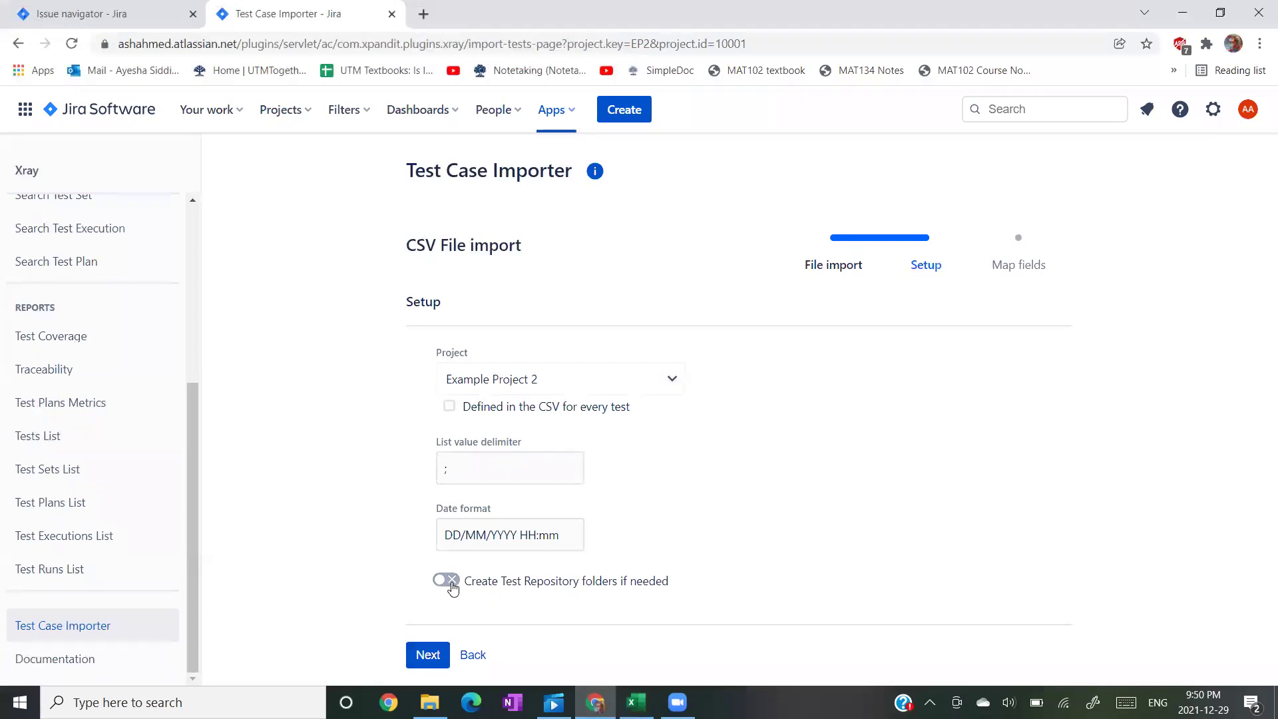
click(428, 655)
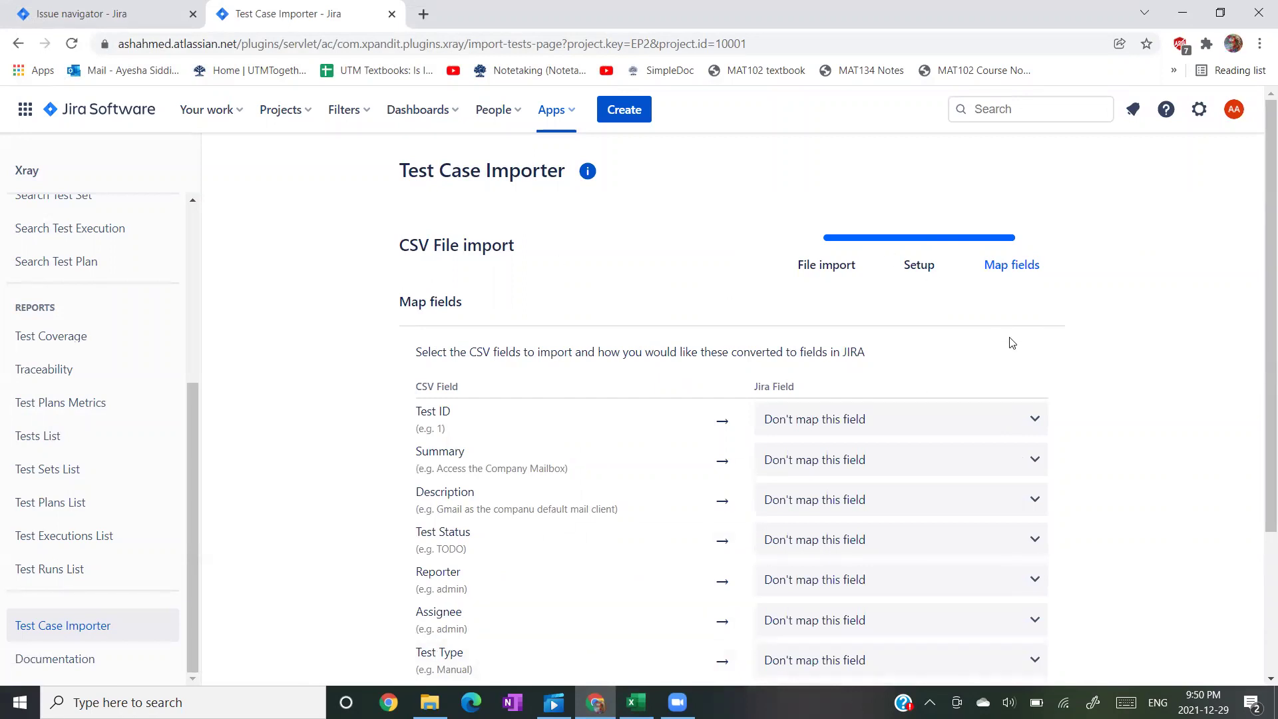
Map Test ID to Issue ID, Summary to Summary and Description to Description.
scroll(1012, 343, down, 3)
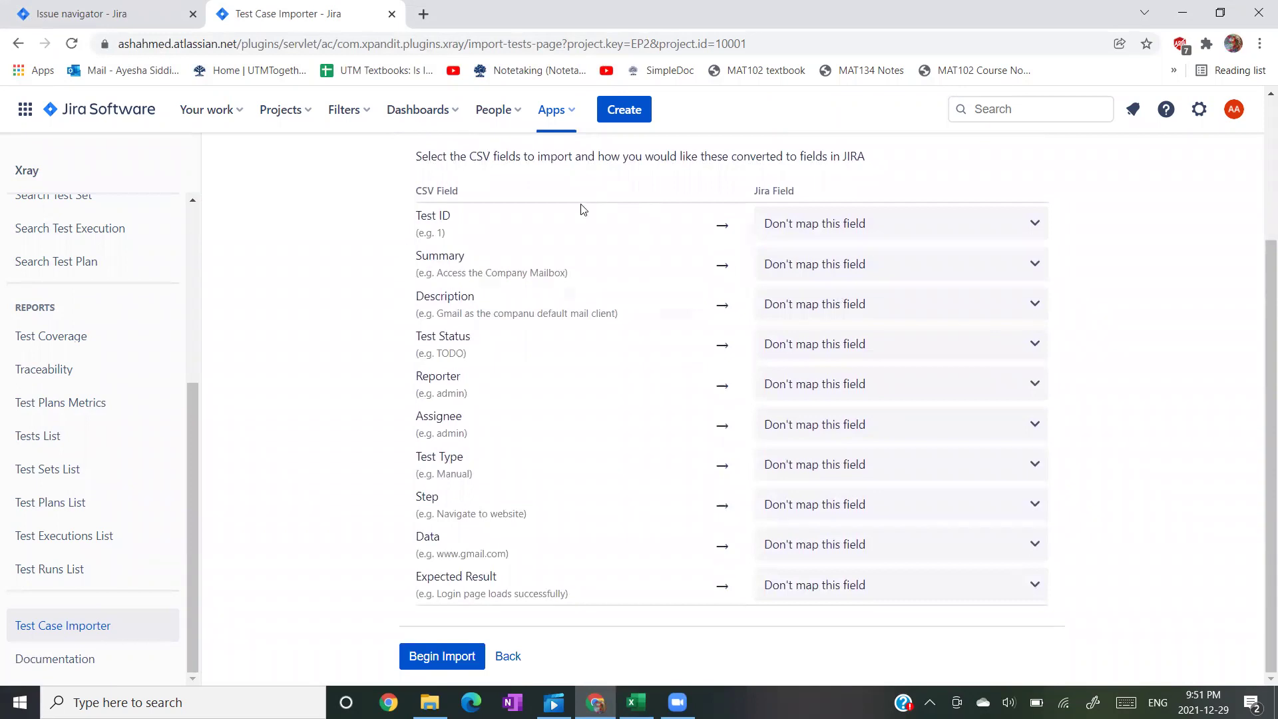
scroll(581, 210, up, 2)
scroll(581, 210, right, 2)
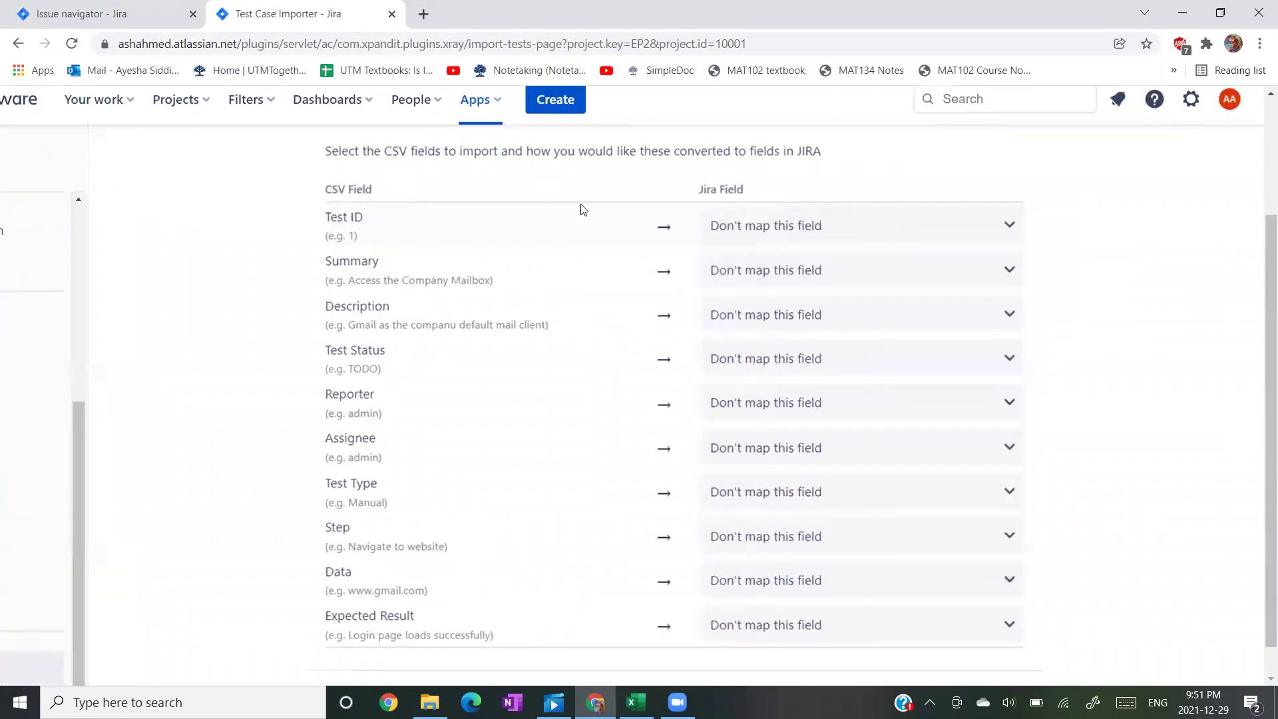
click(722, 225)
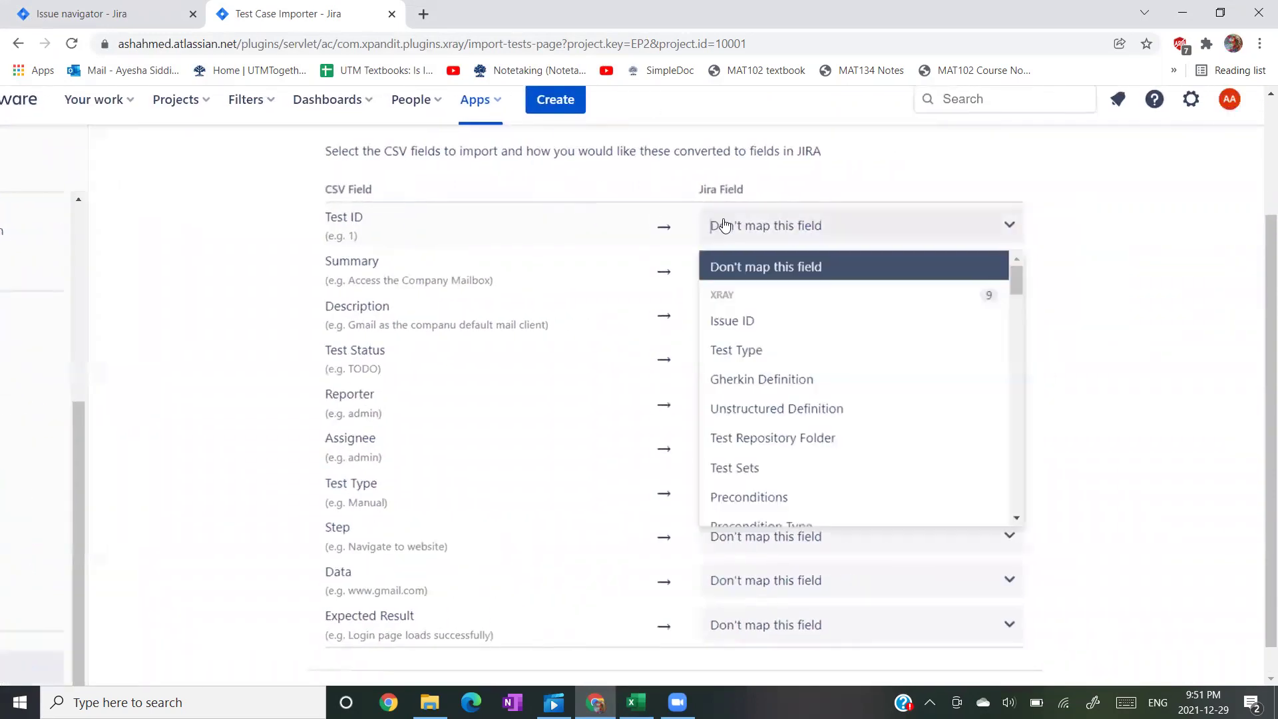
click(758, 321)
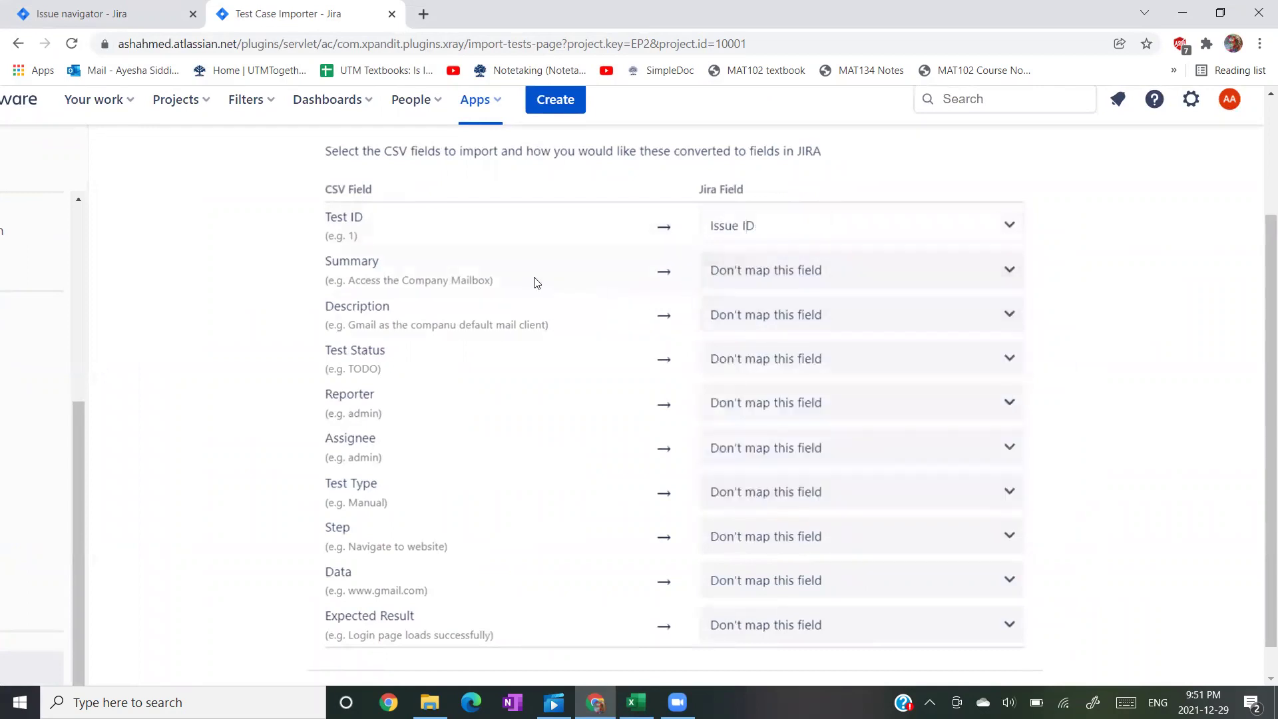
click(733, 278)
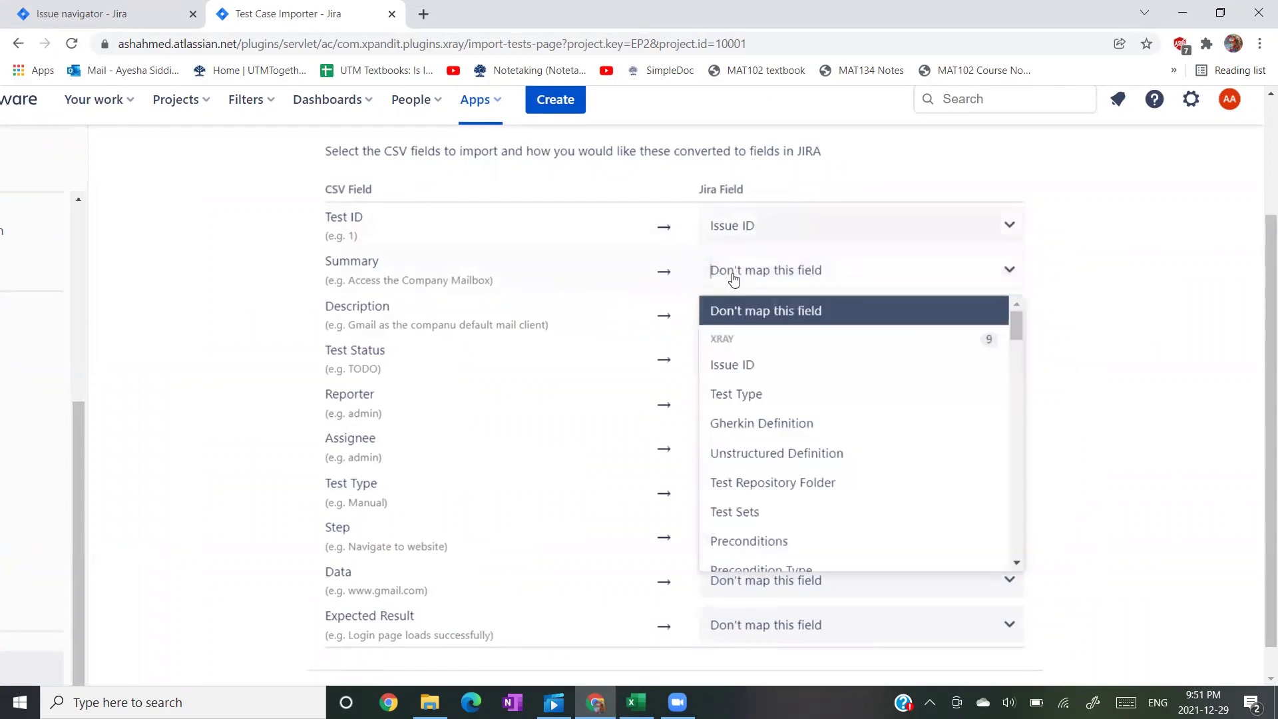
text(sum)
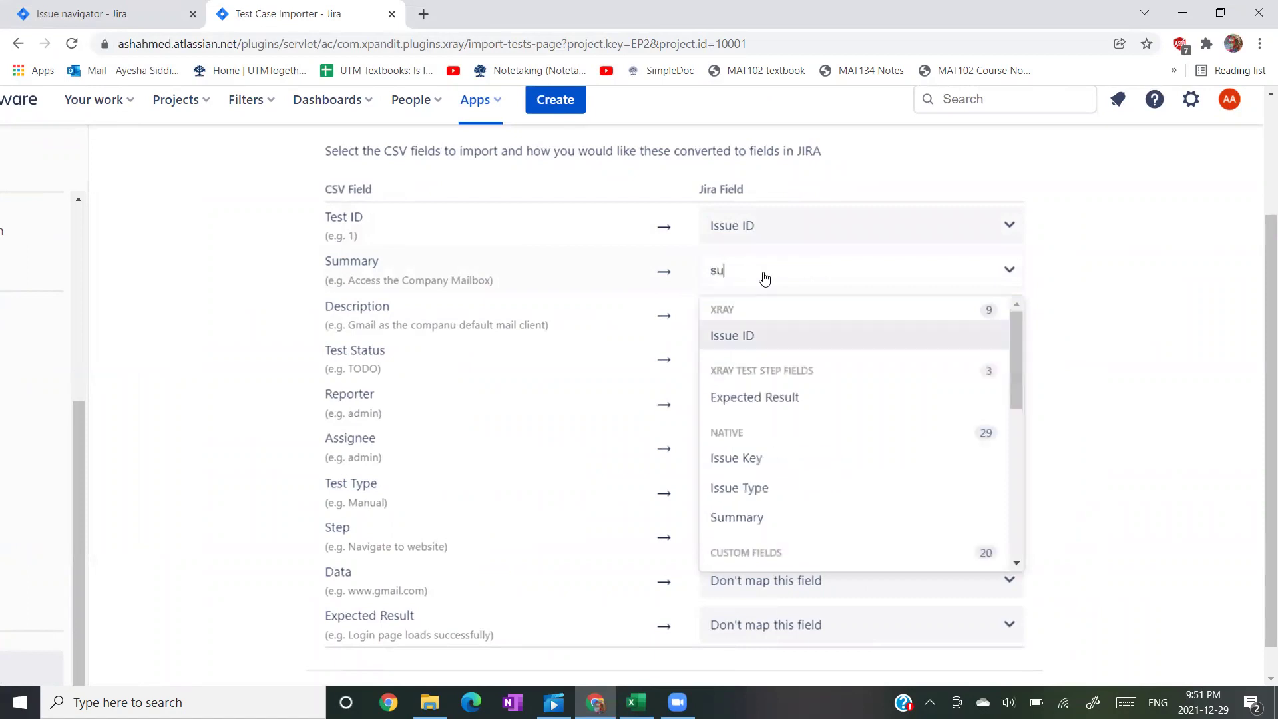
key(Return)
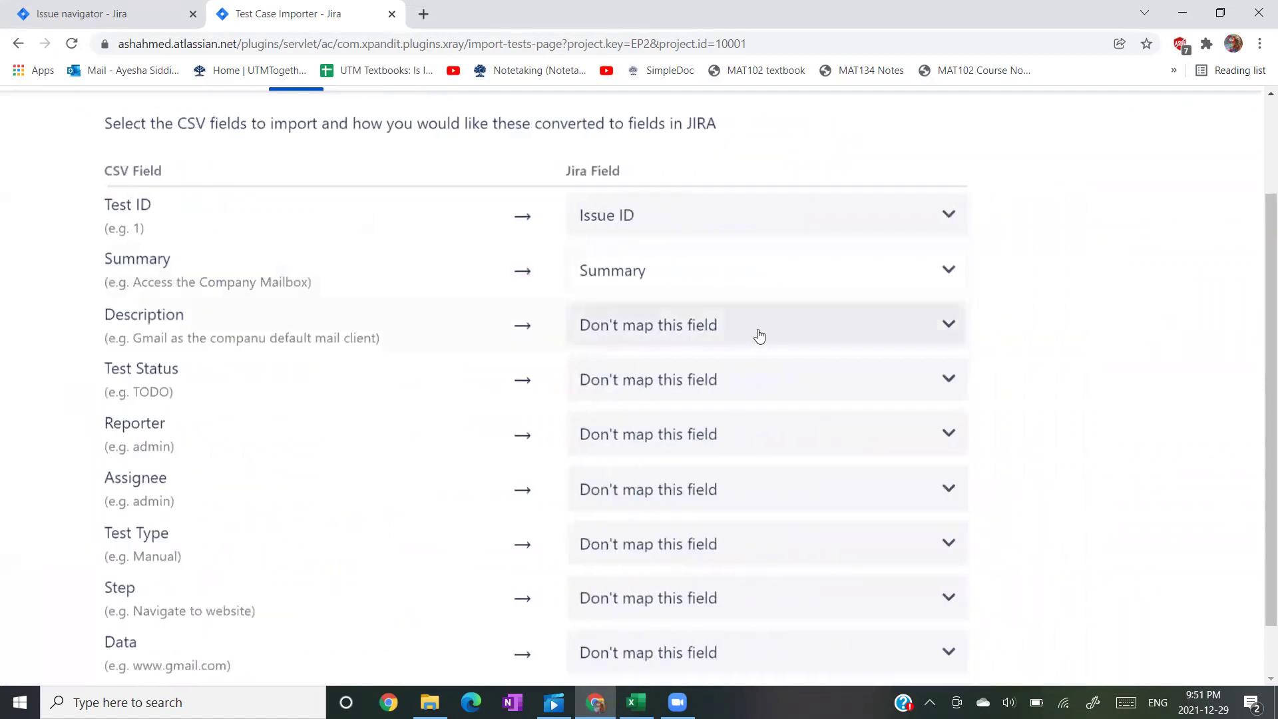
click(757, 334)
text(des)
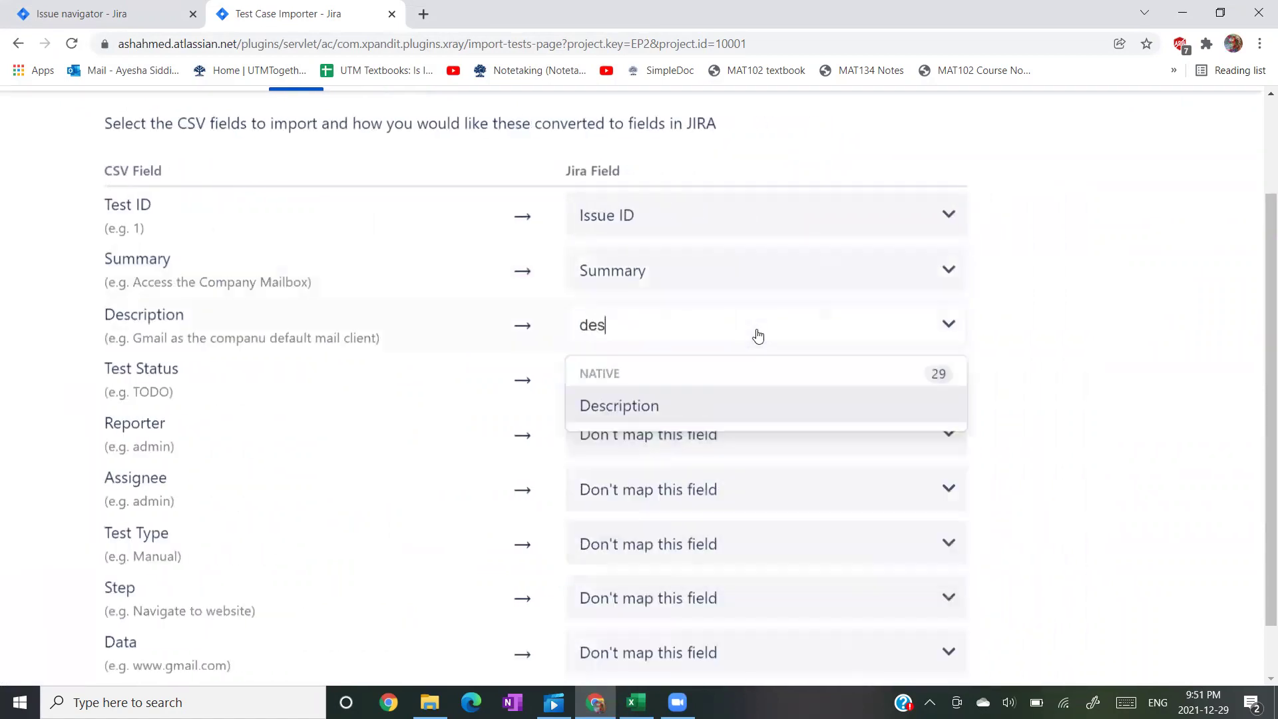
key(Return)
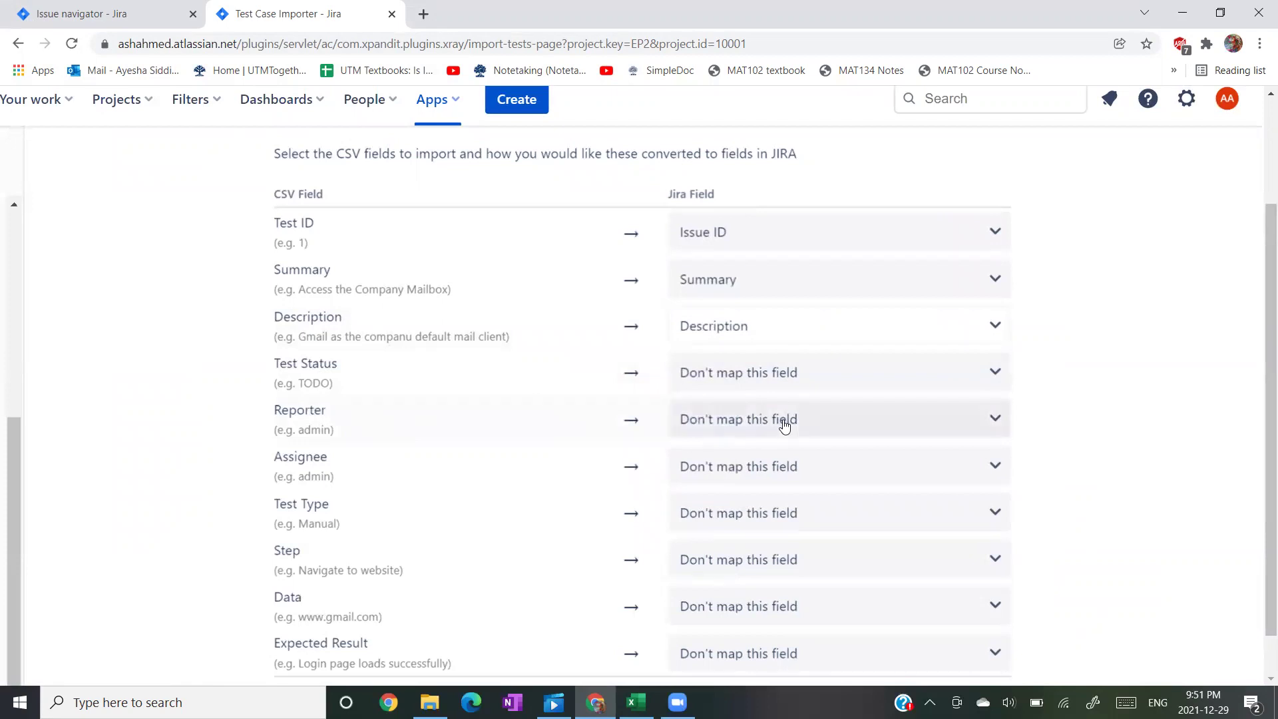
Leave Reporter unmapped and map the Test Type column to the Test Type field.
click(725, 432)
text(rep)
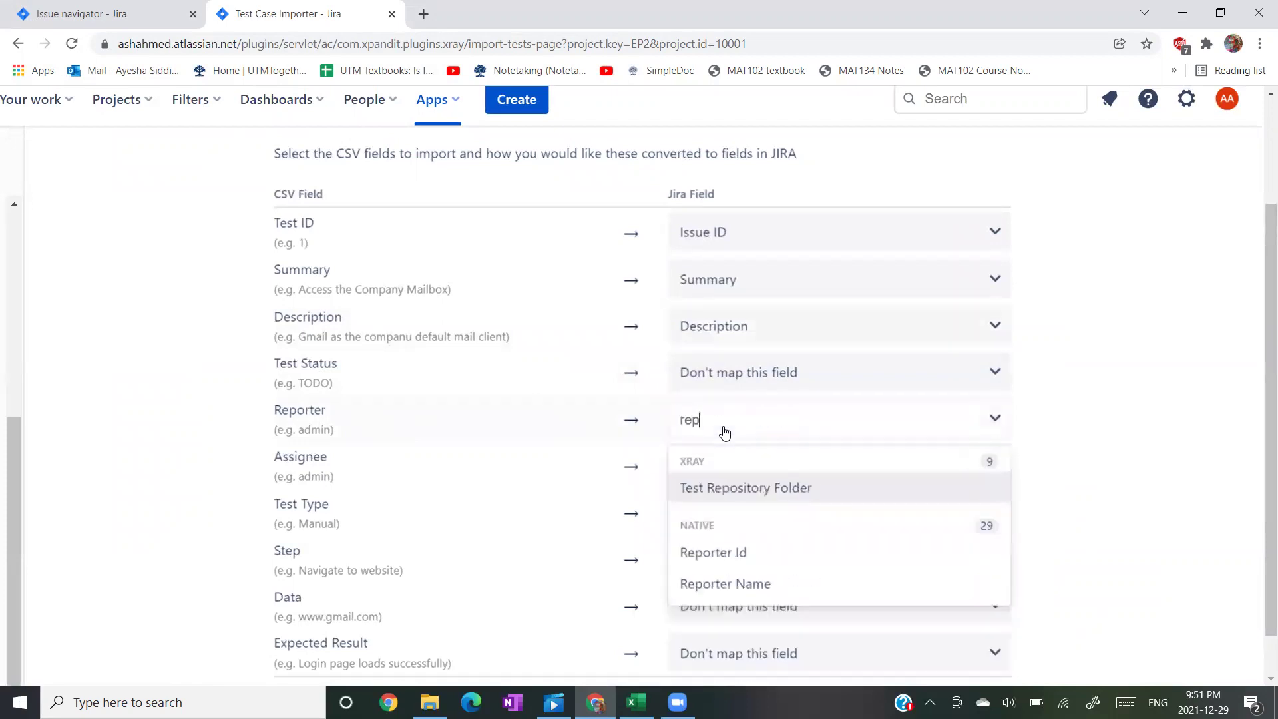
key(Down)
key(Down)
click(448, 451)
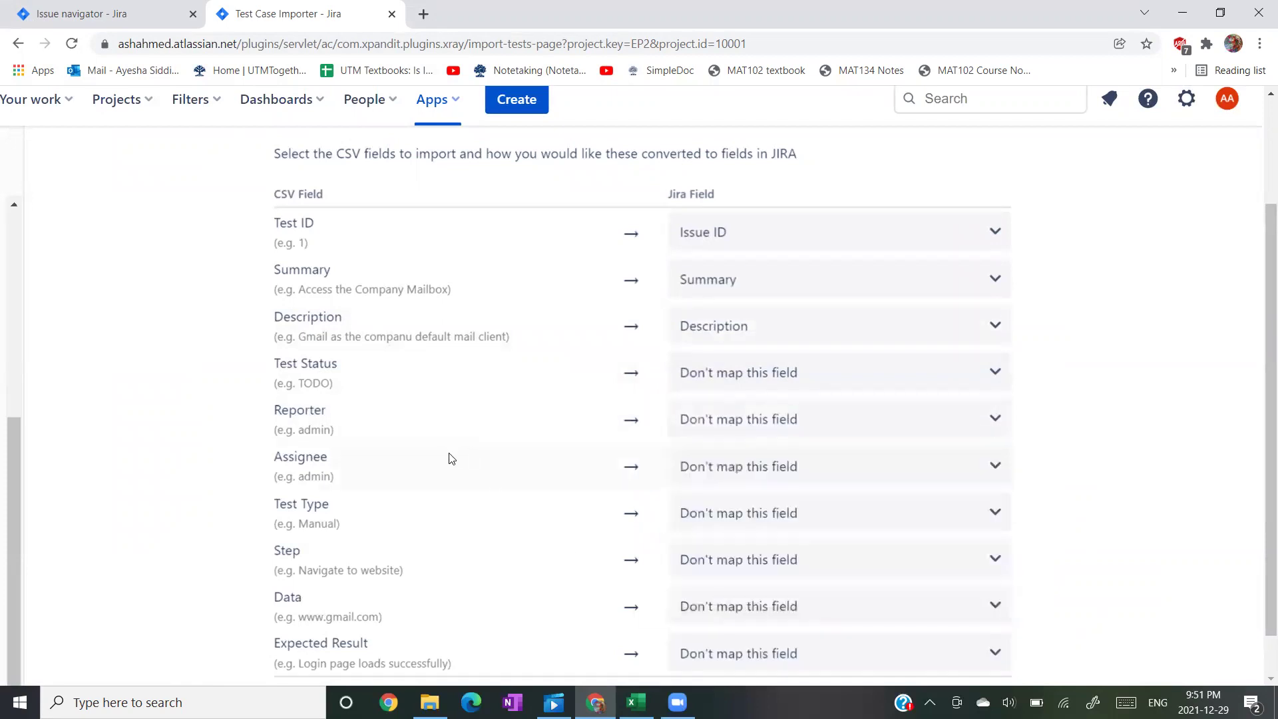
scroll(396, 479, down, 1)
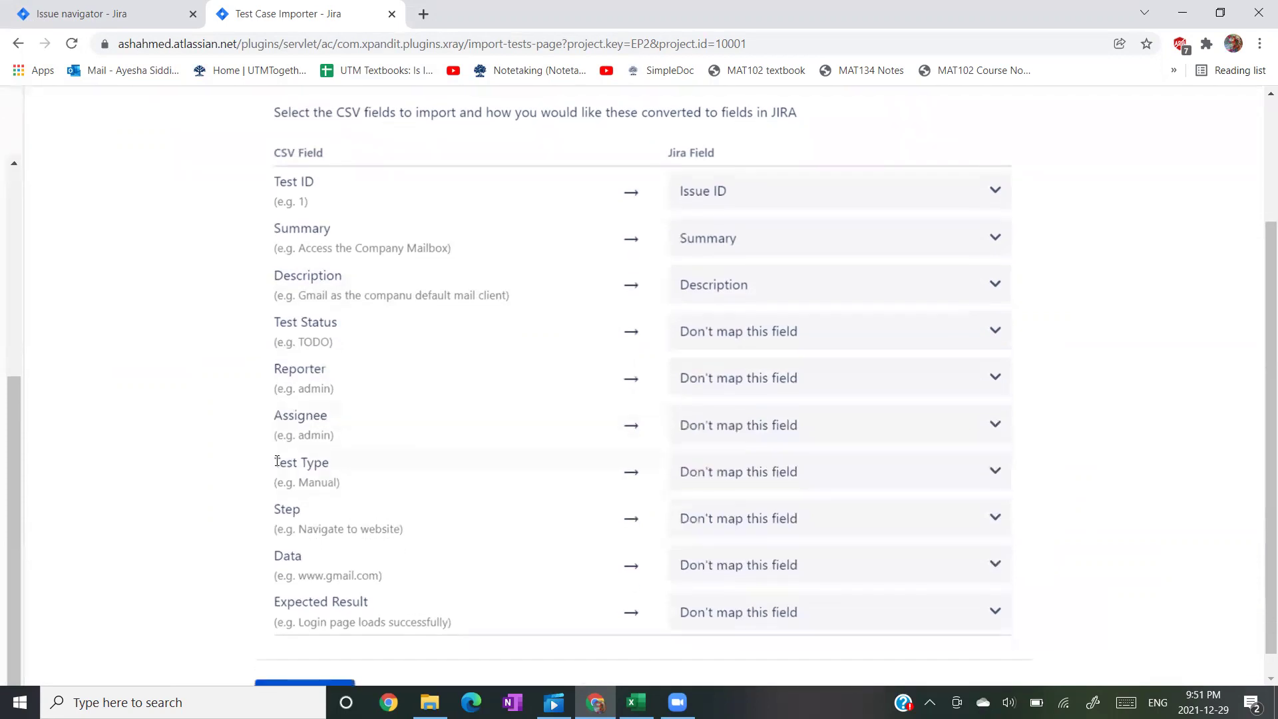
key(ctrl+minus)
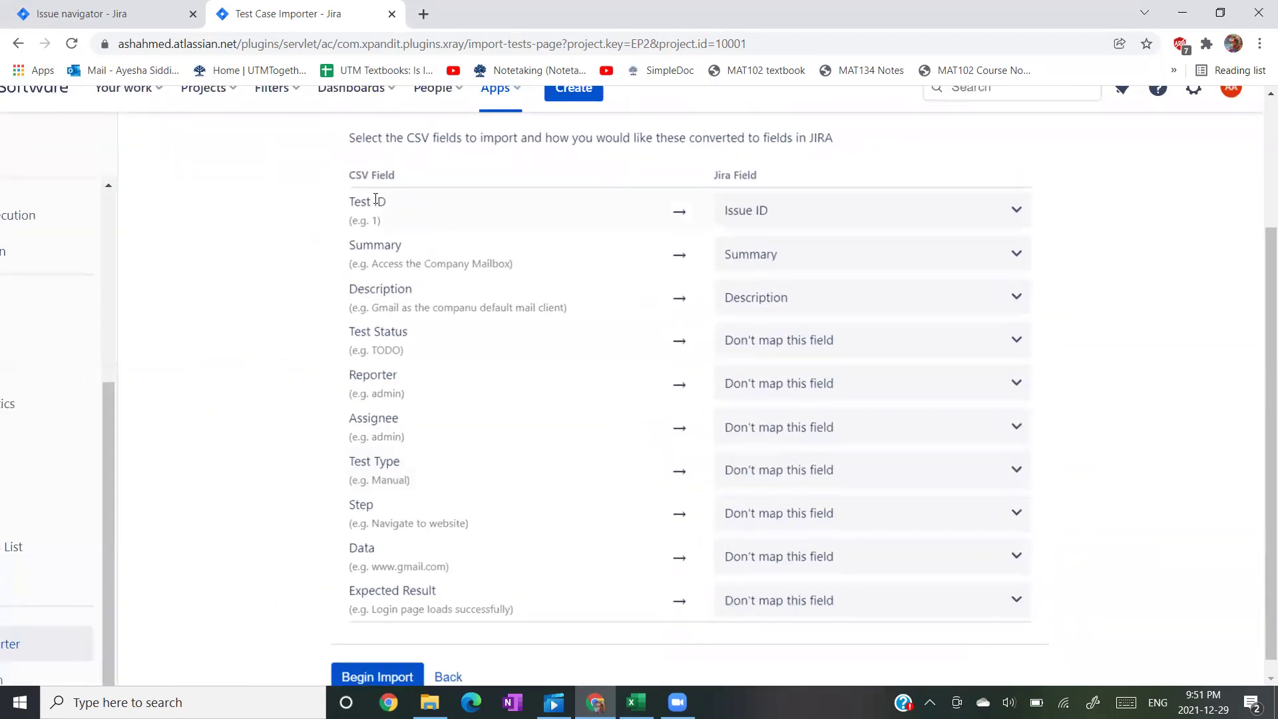
click(799, 492)
text(tes)
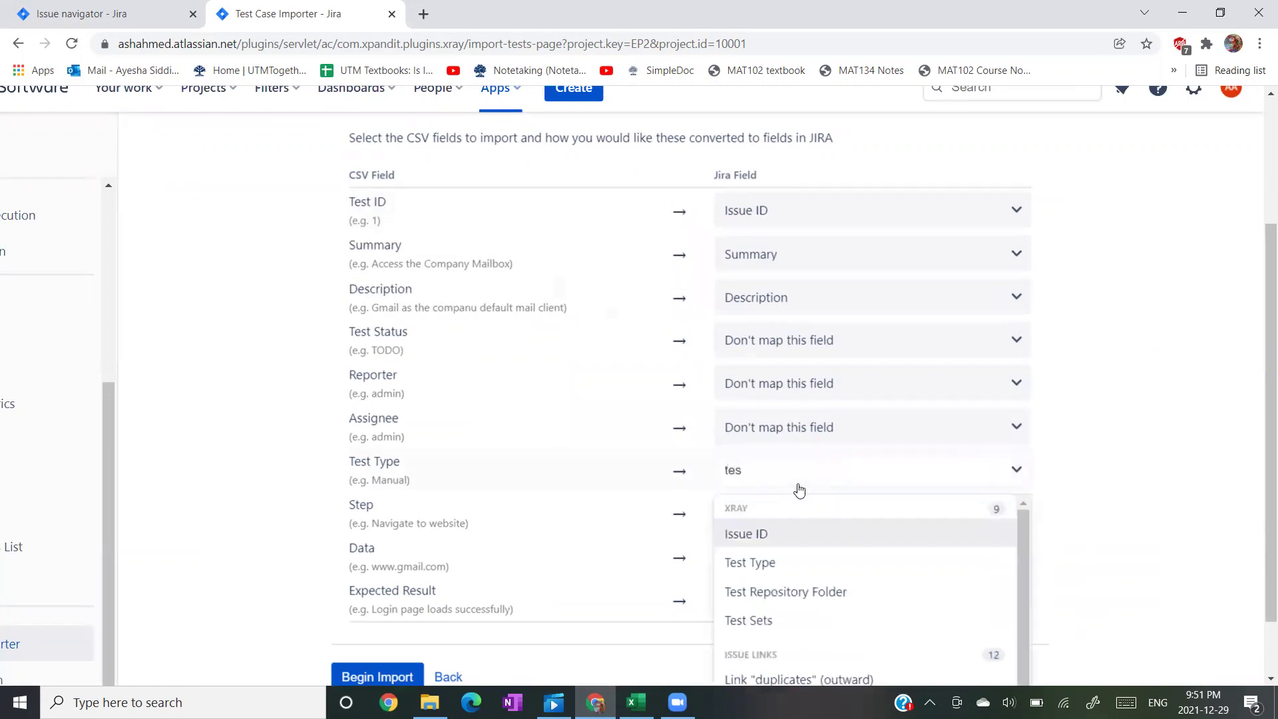
click(755, 567)
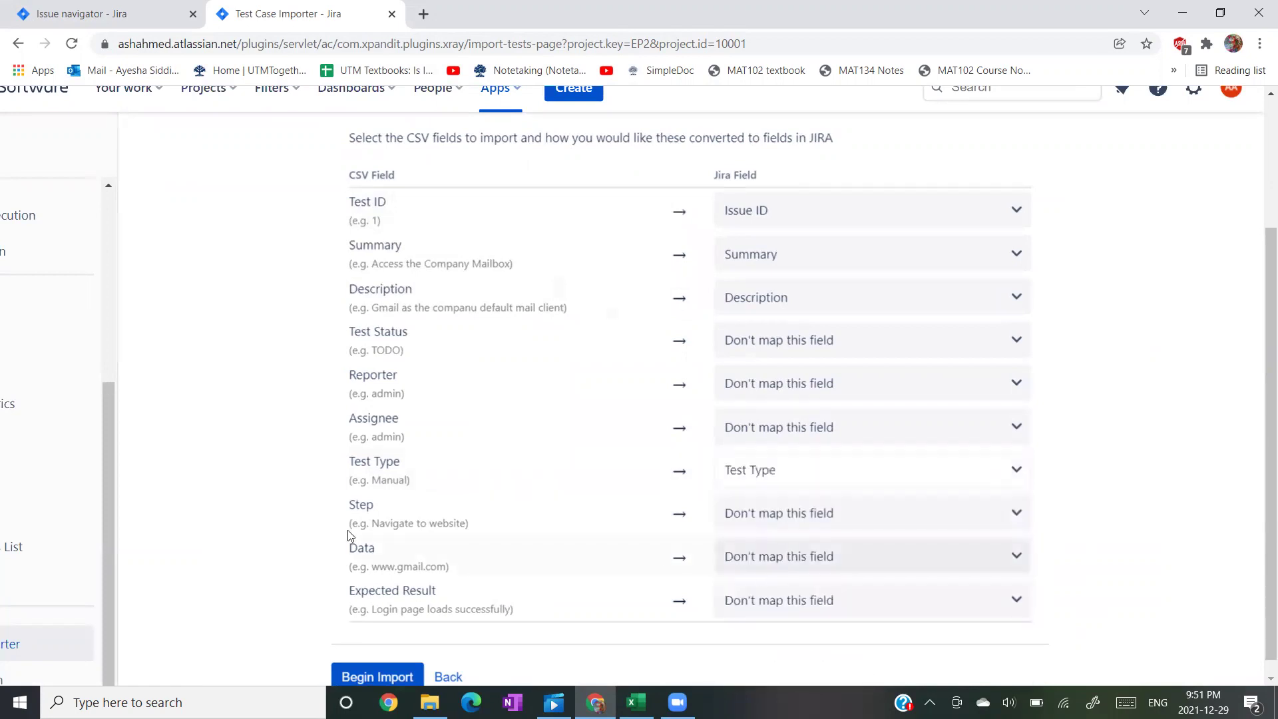
click(865, 556)
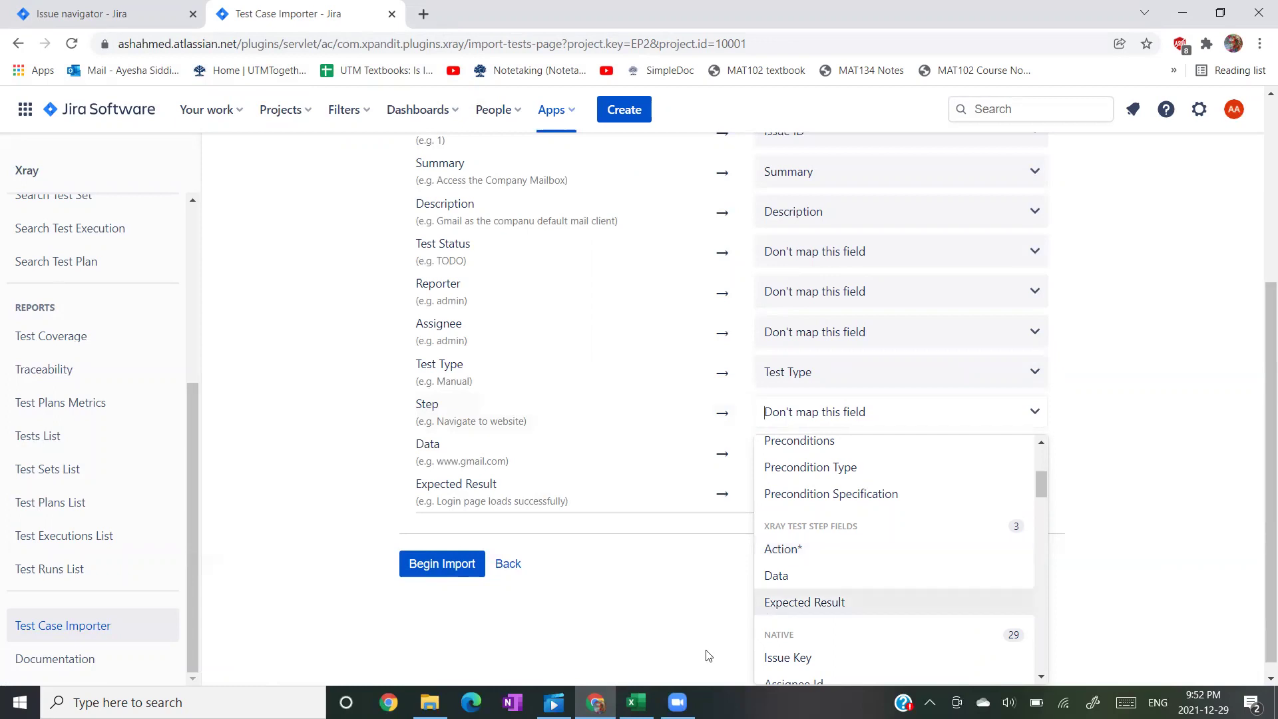
In Excel, review test 1's steps, data values and expected results.
click(636, 703)
click(758, 267)
key(Down)
key(Down)
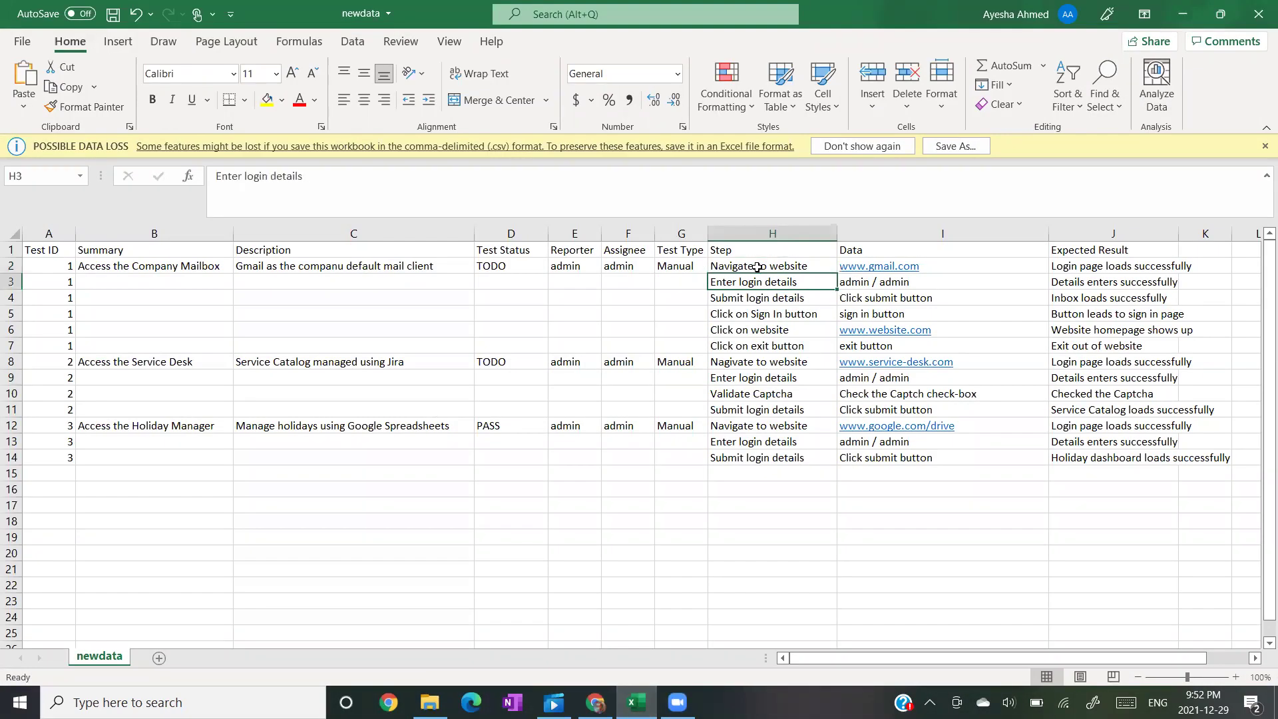
key(Down)
key(Down)
key(Down)
key(Up)
key(Up)
key(Up)
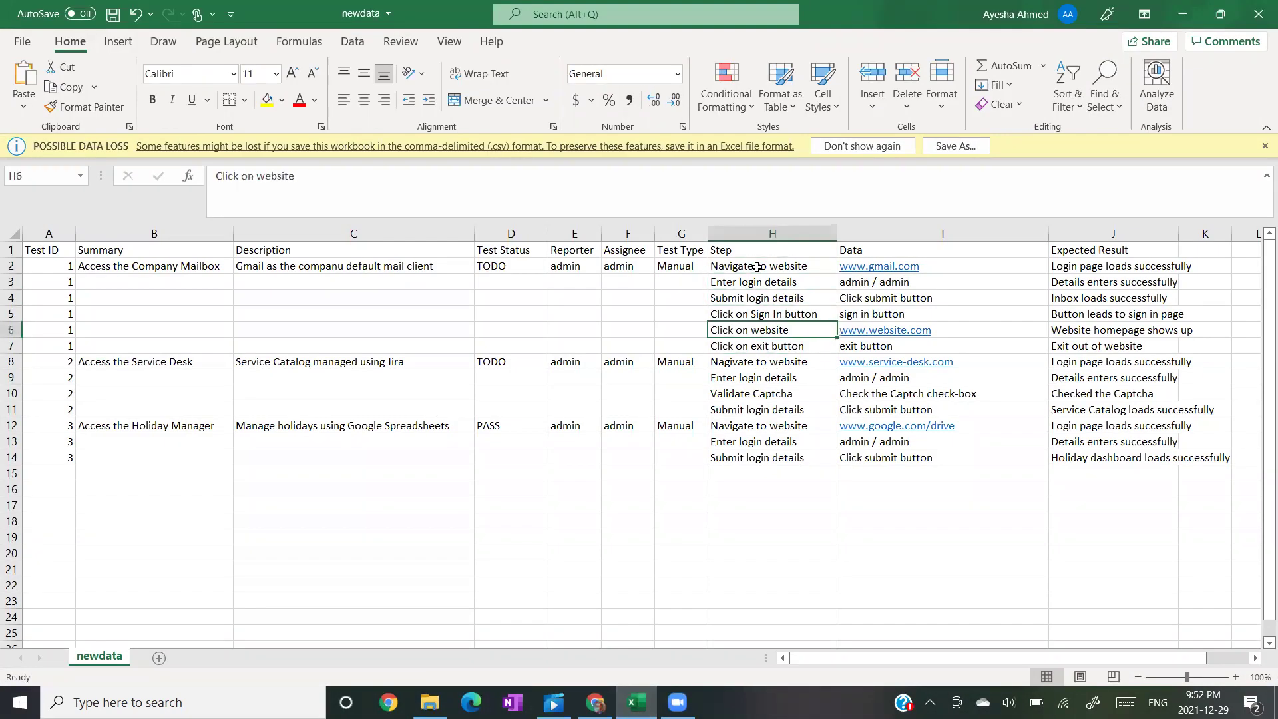
key(Up)
key(Up)
key(Down)
key(Down)
key(Down)
key(Down)
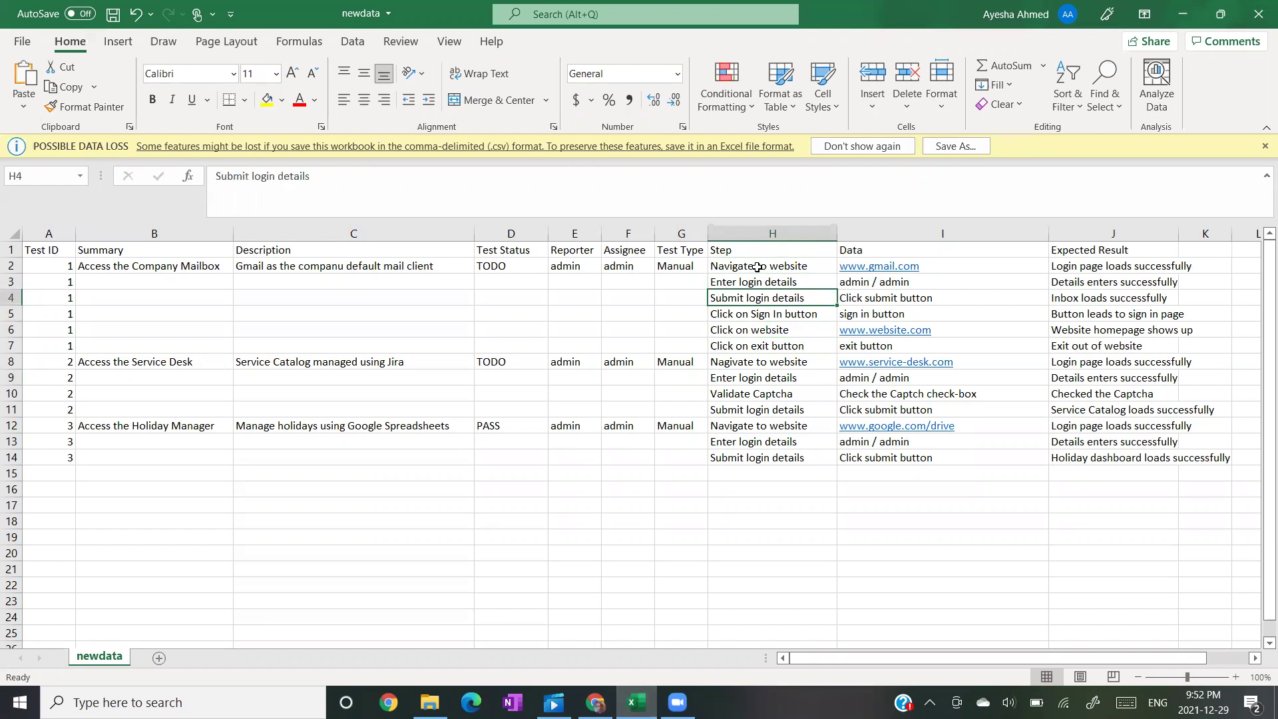
key(Down)
key(Up)
key(Up)
key(Up)
key(Up)
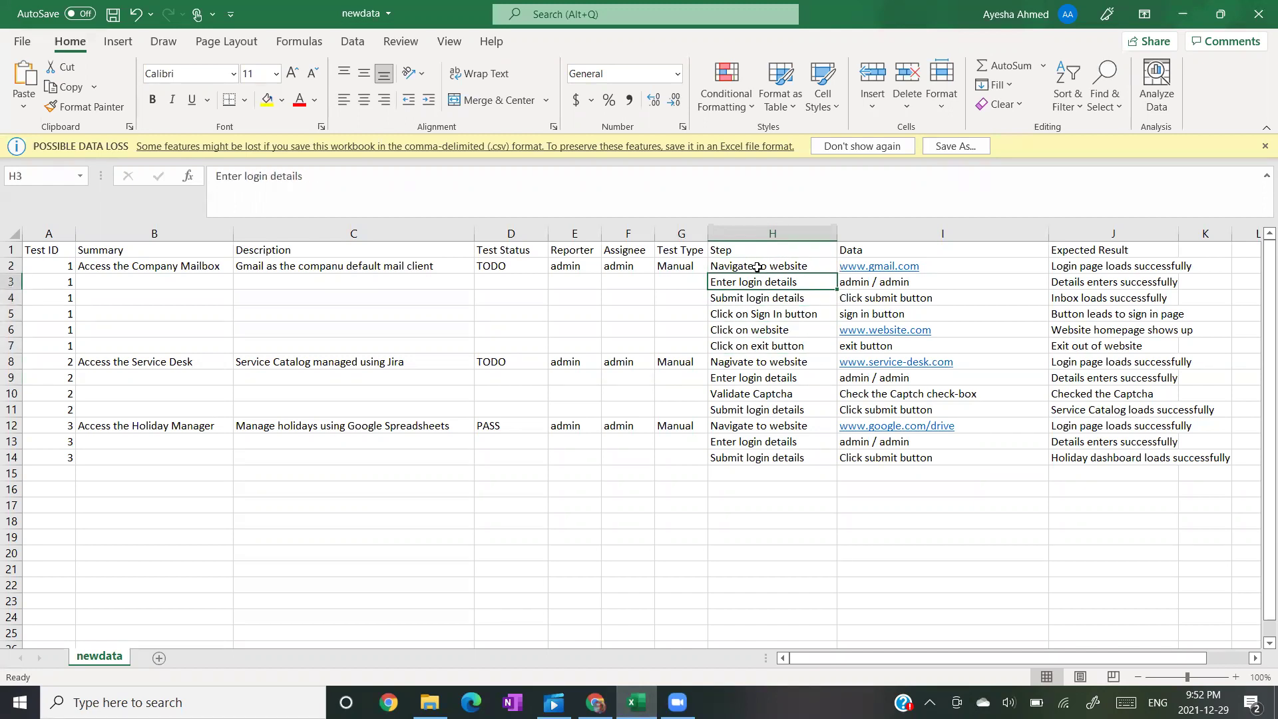
key(Up)
key(Right)
key(Up)
key(Right)
key(Down)
key(Down)
key(Down)
key(Down)
key(Down)
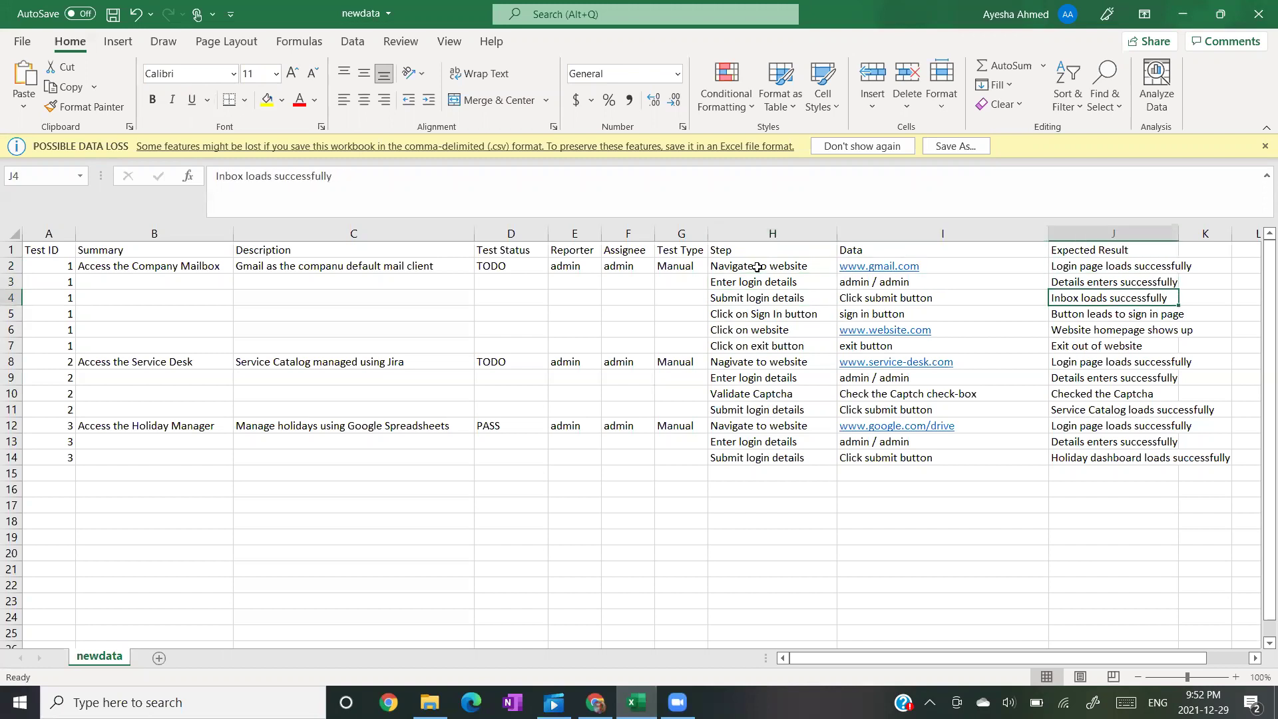
key(Left)
key(Left)
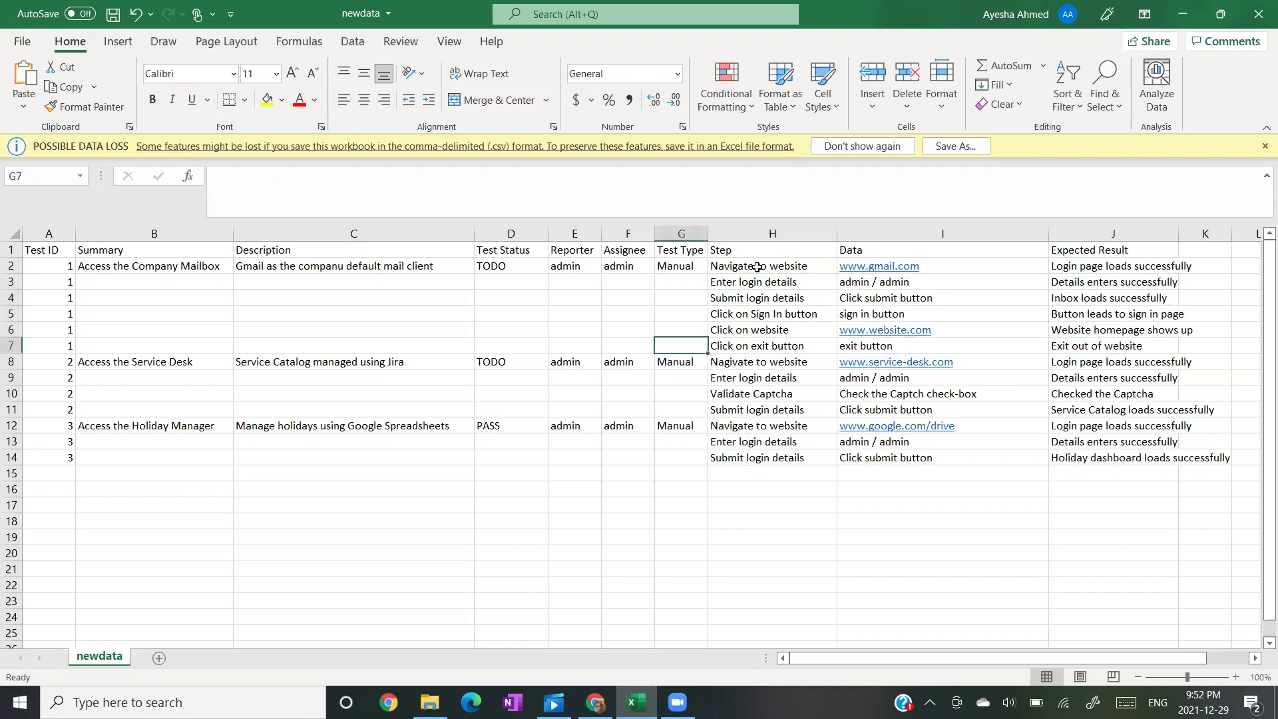
key(Down)
key(Left)
key(Left)
key(Left)
key(Left)
key(Right)
key(Right)
key(Right)
key(Right)
key(Down)
key(Down)
key(Down)
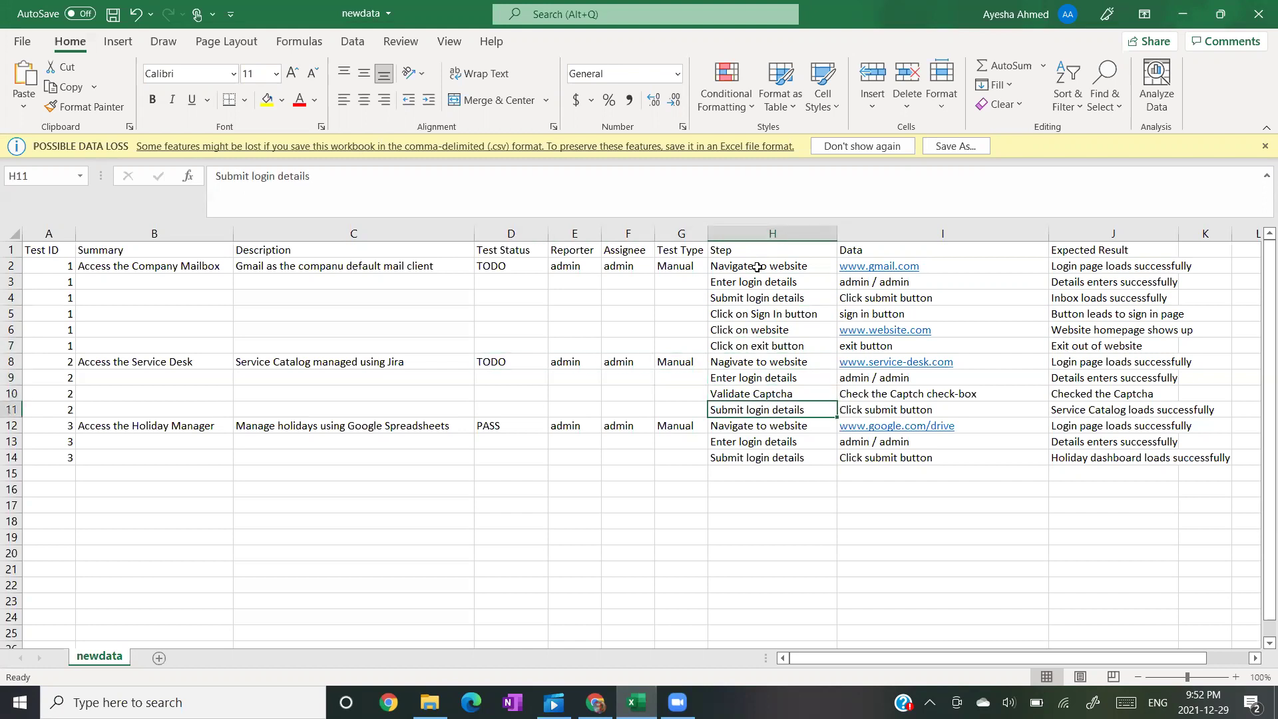
key(Right)
key(Up)
key(Up)
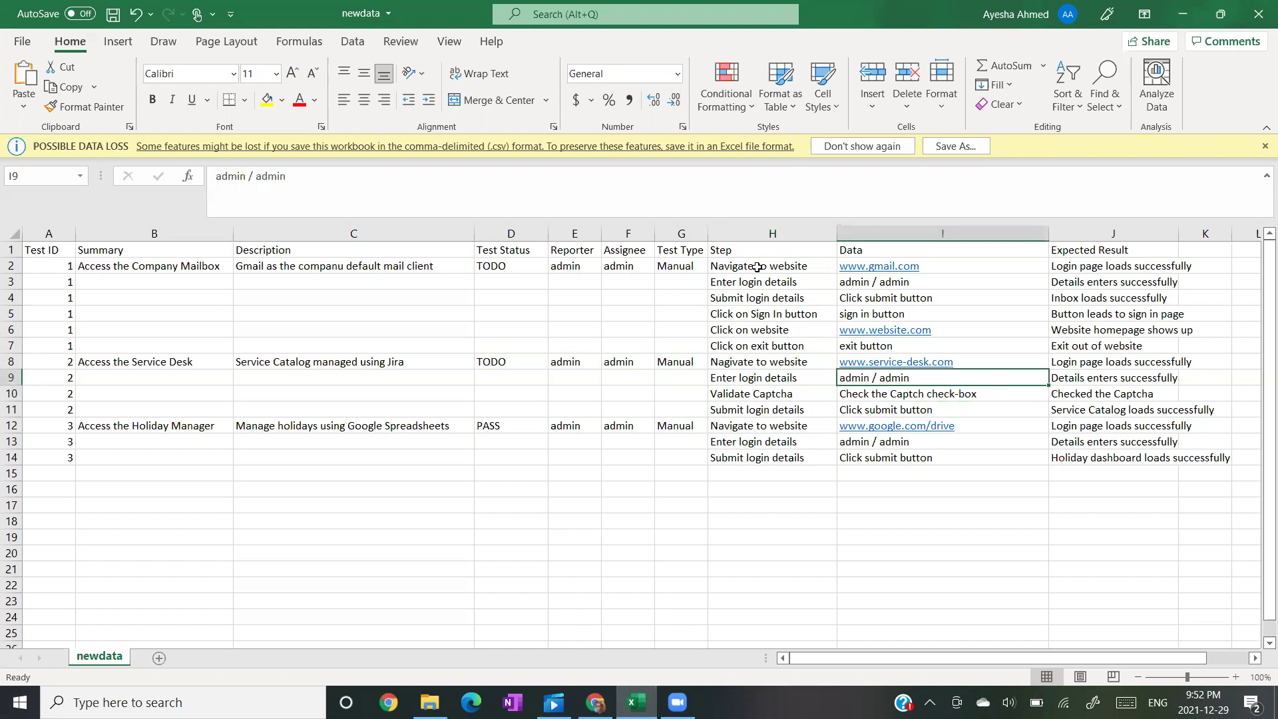
key(Left)
key(Right)
key(Right)
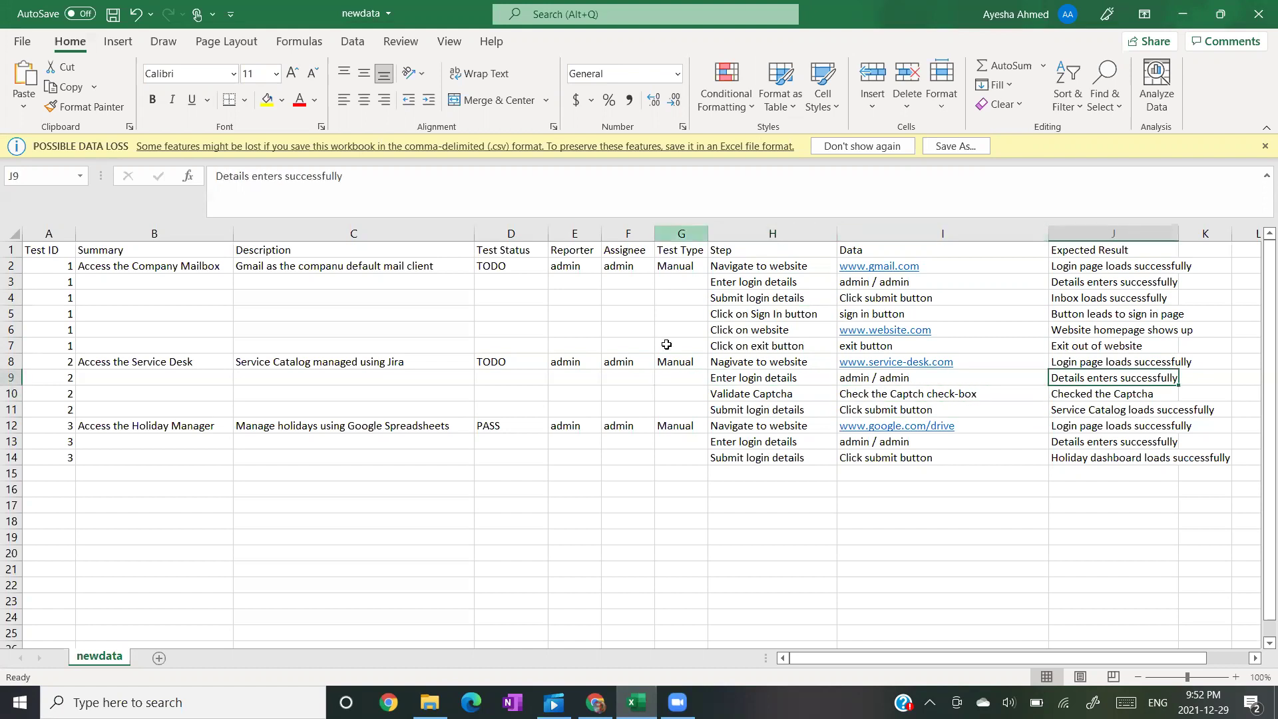
click(1182, 13)
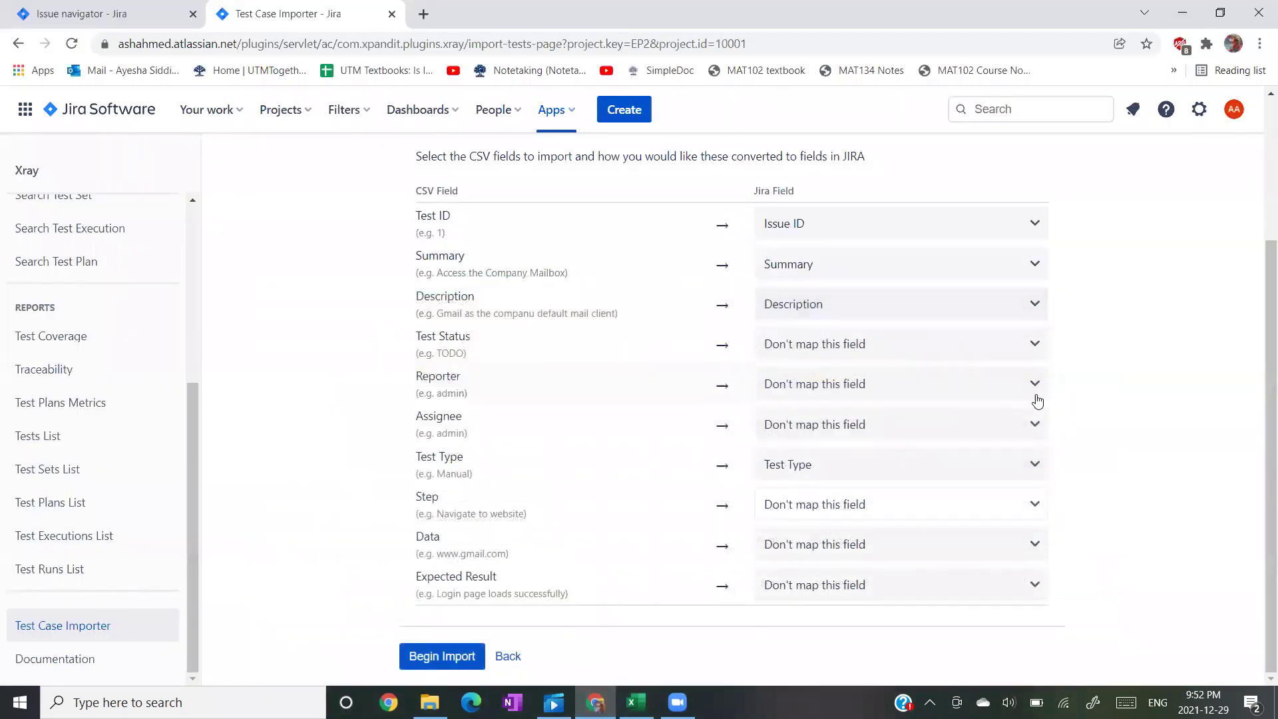
Map the Step column to Action* and the Data column to Data.
key(ctrl+plus)
click(718, 530)
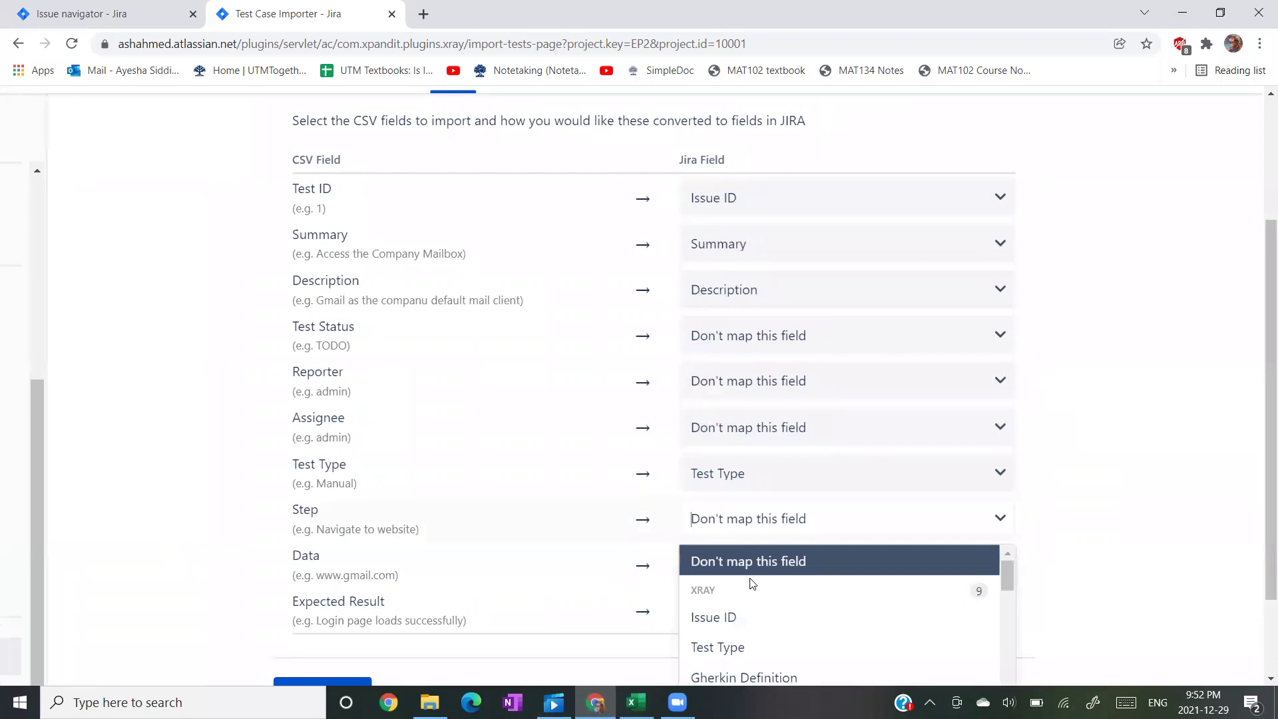
key(ctrl+minus)
scroll(776, 599, down, 3)
click(781, 610)
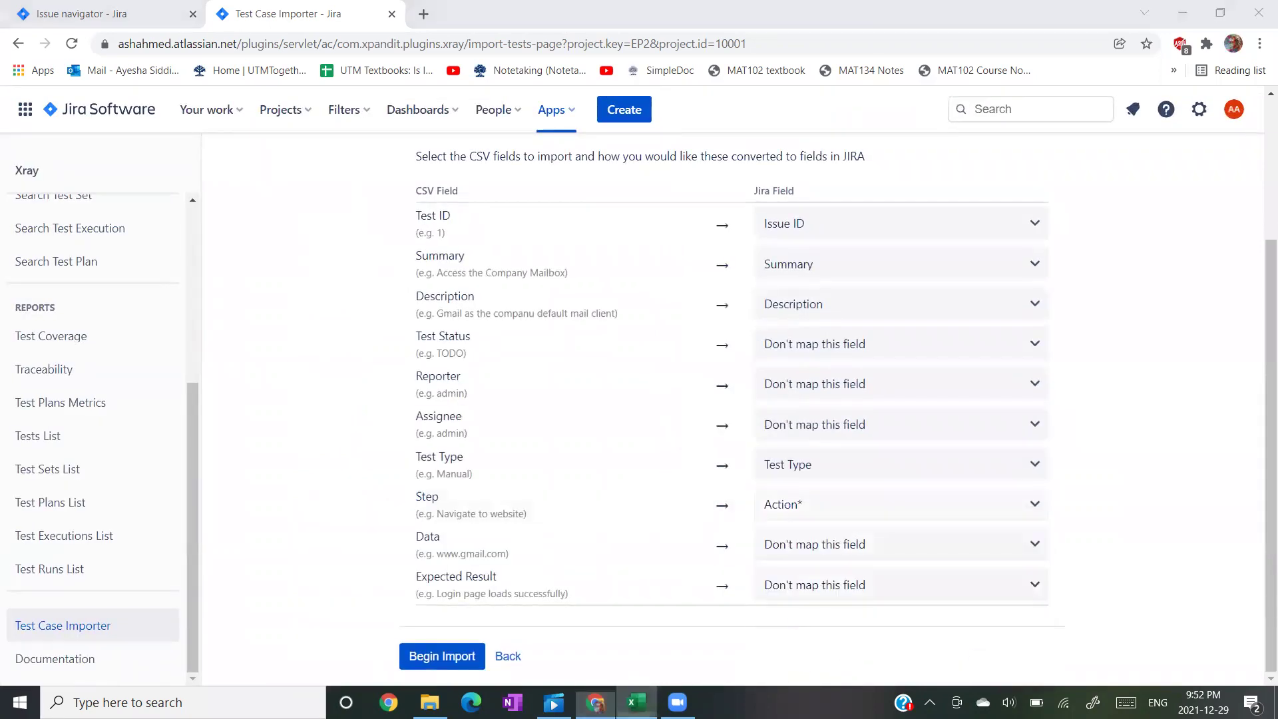
key(alt+Tab)
key(alt+Tab)
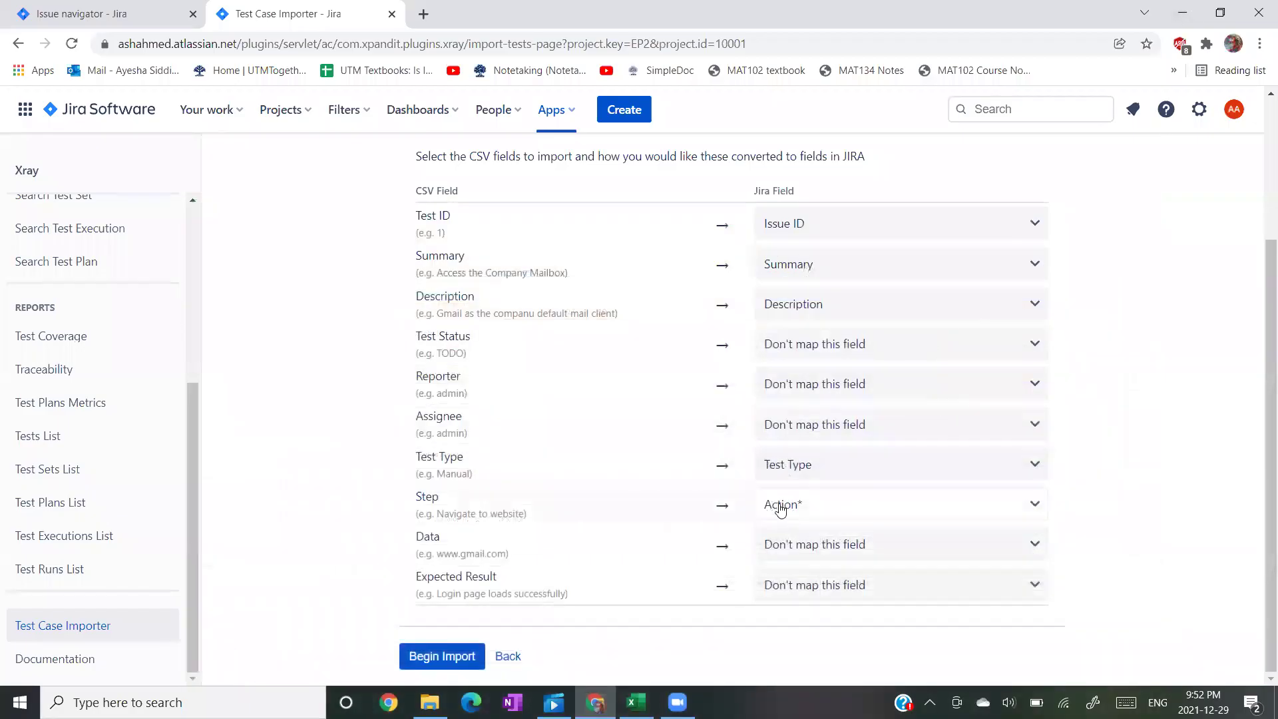
click(828, 547)
text(dat)
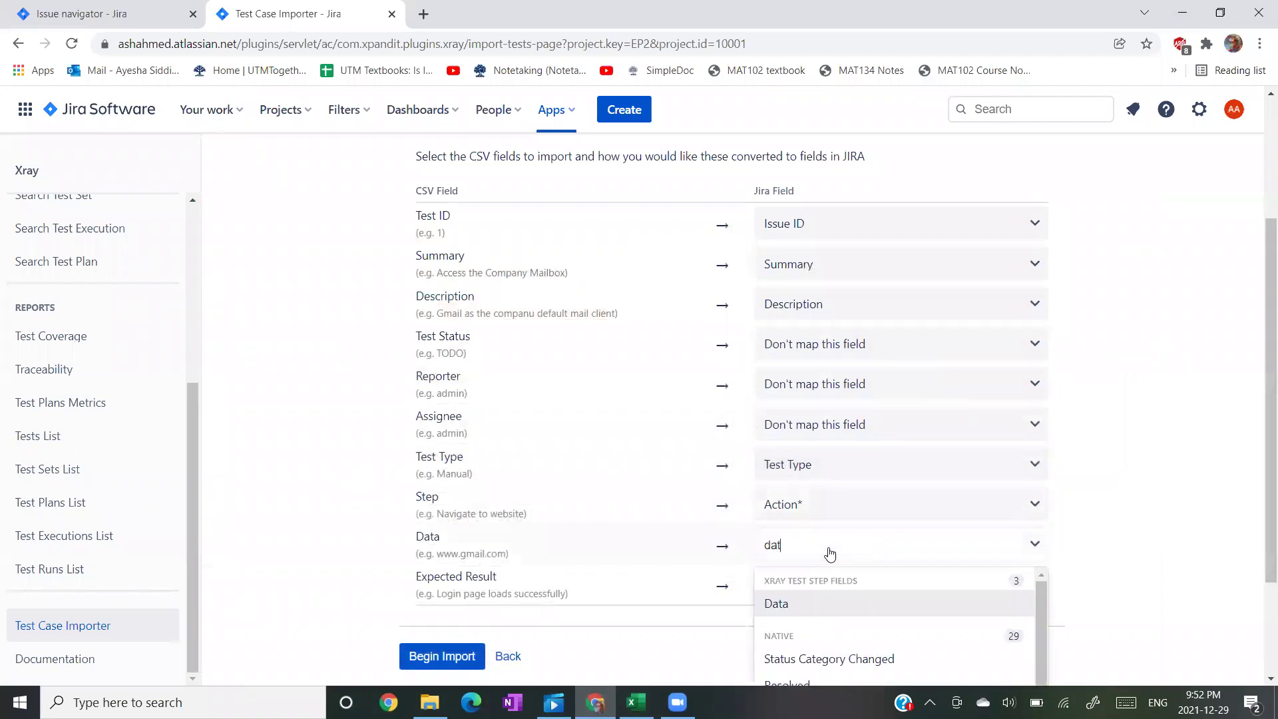
key(Return)
Map Expected Result to the Expected Result field and begin the import.
click(829, 588)
text(exp)
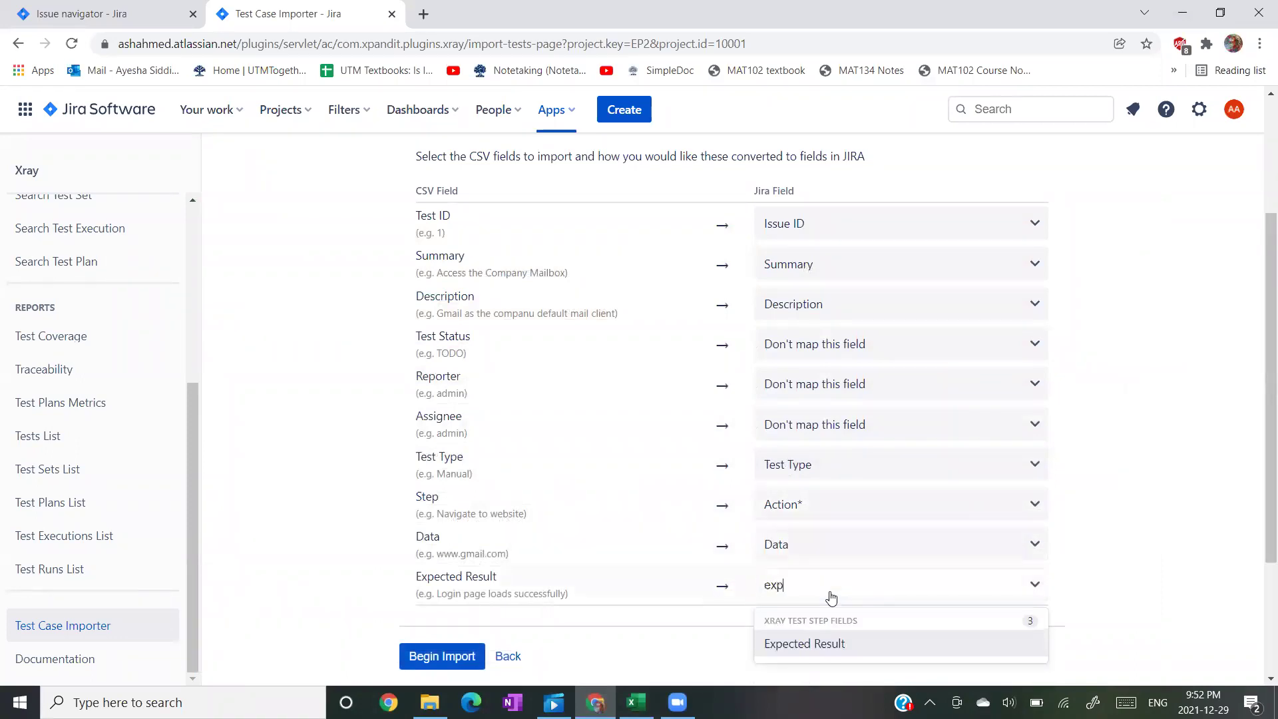
scroll(830, 597, down, 2)
click(798, 550)
scroll(802, 568, up, 1)
scroll(802, 568, down, 1)
click(437, 657)
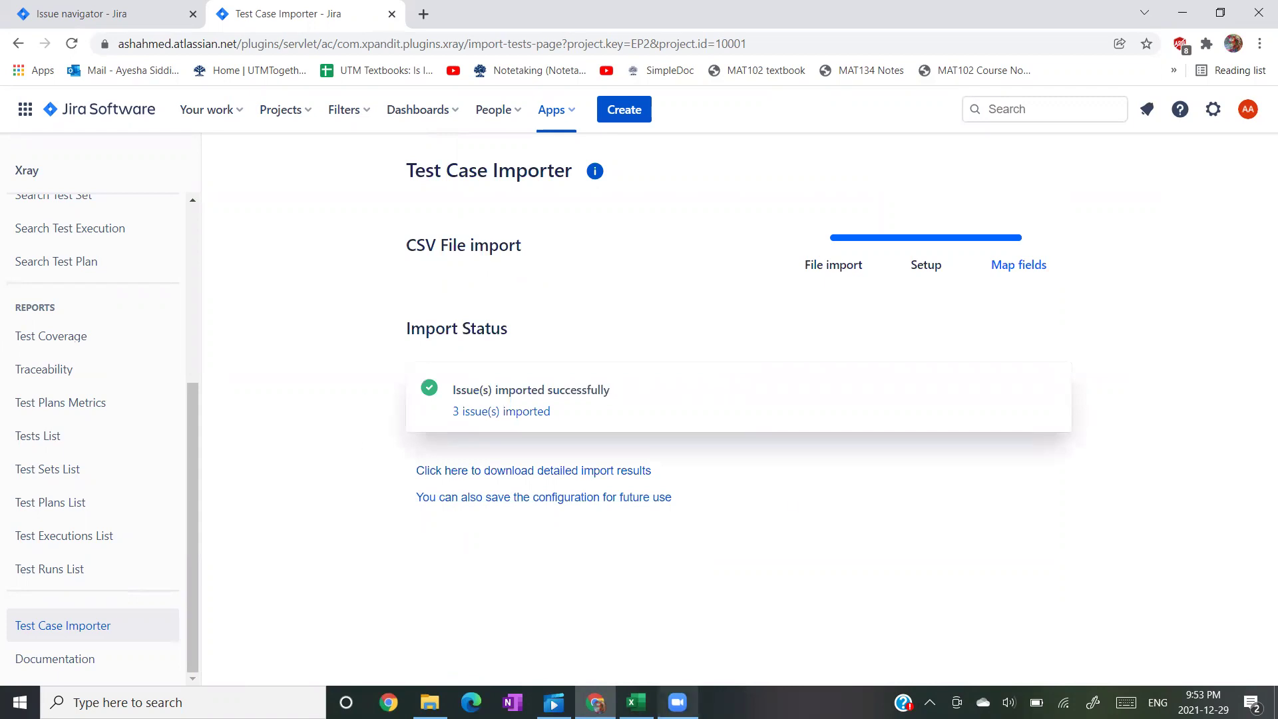
Confirm G2's Test Type is Manual in Excel, then review the 3-issue import status.
mouse_move(677, 703)
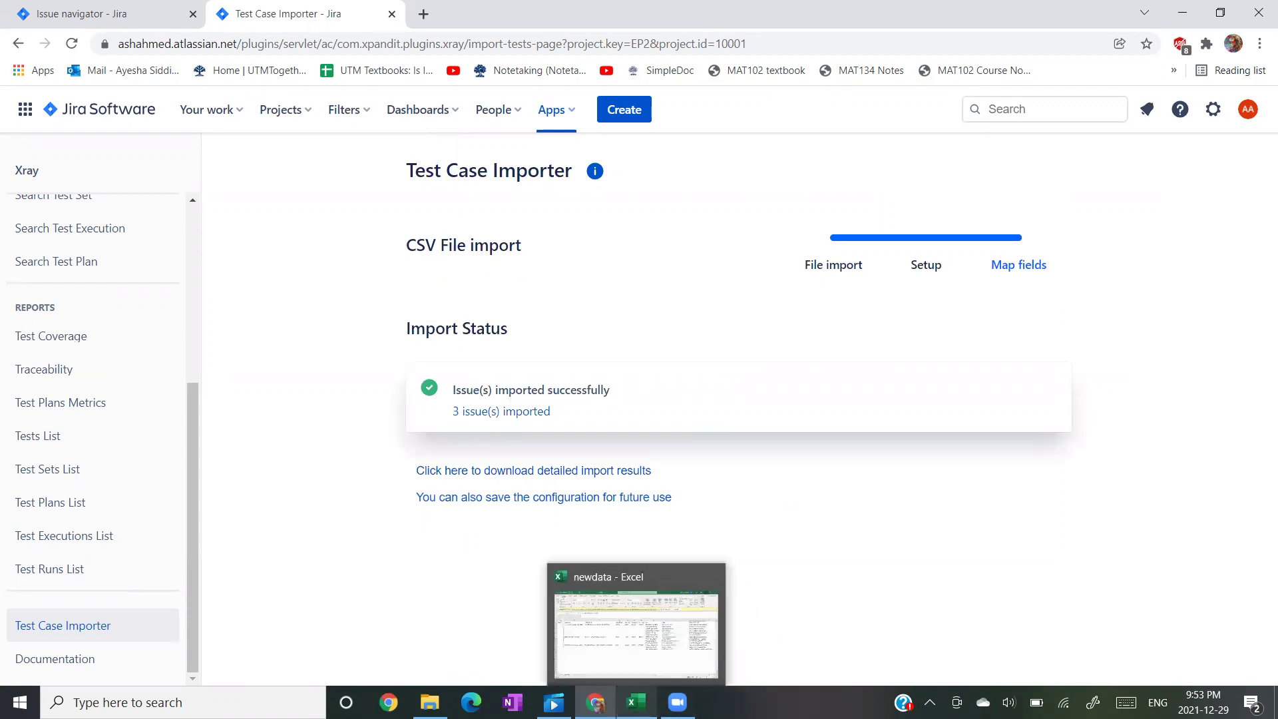
click(636, 702)
click(681, 267)
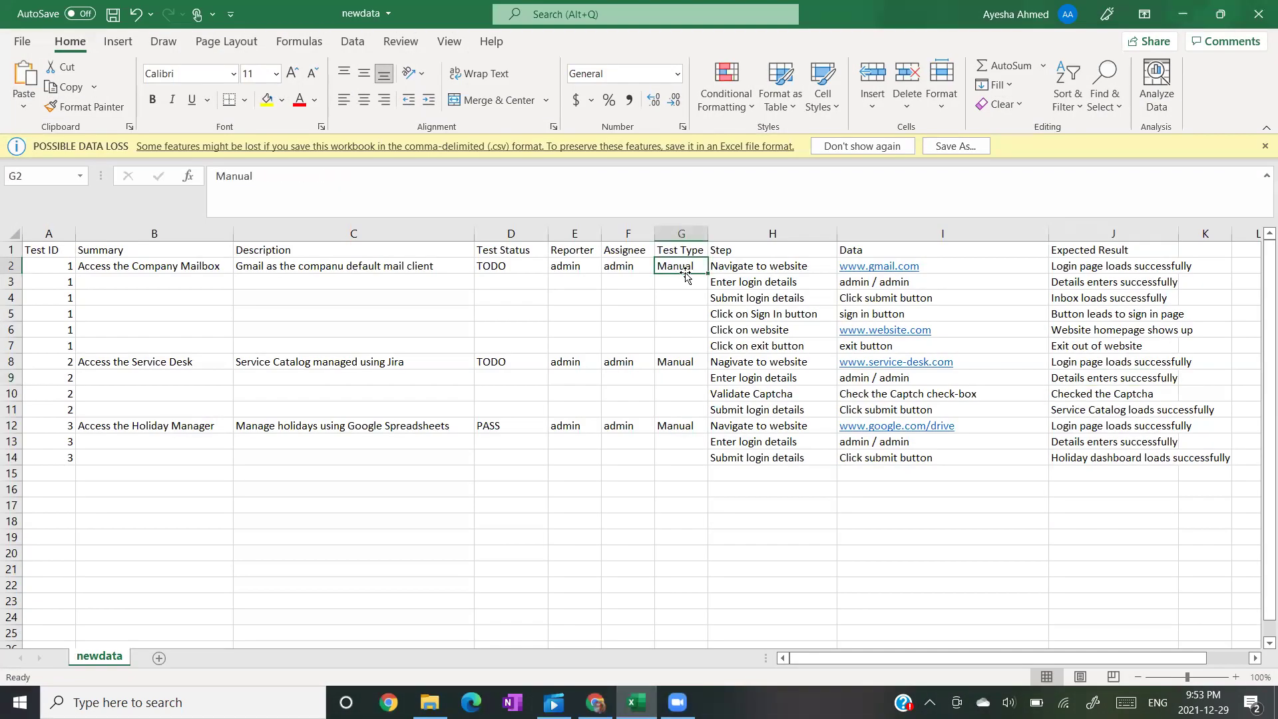
click(1193, 13)
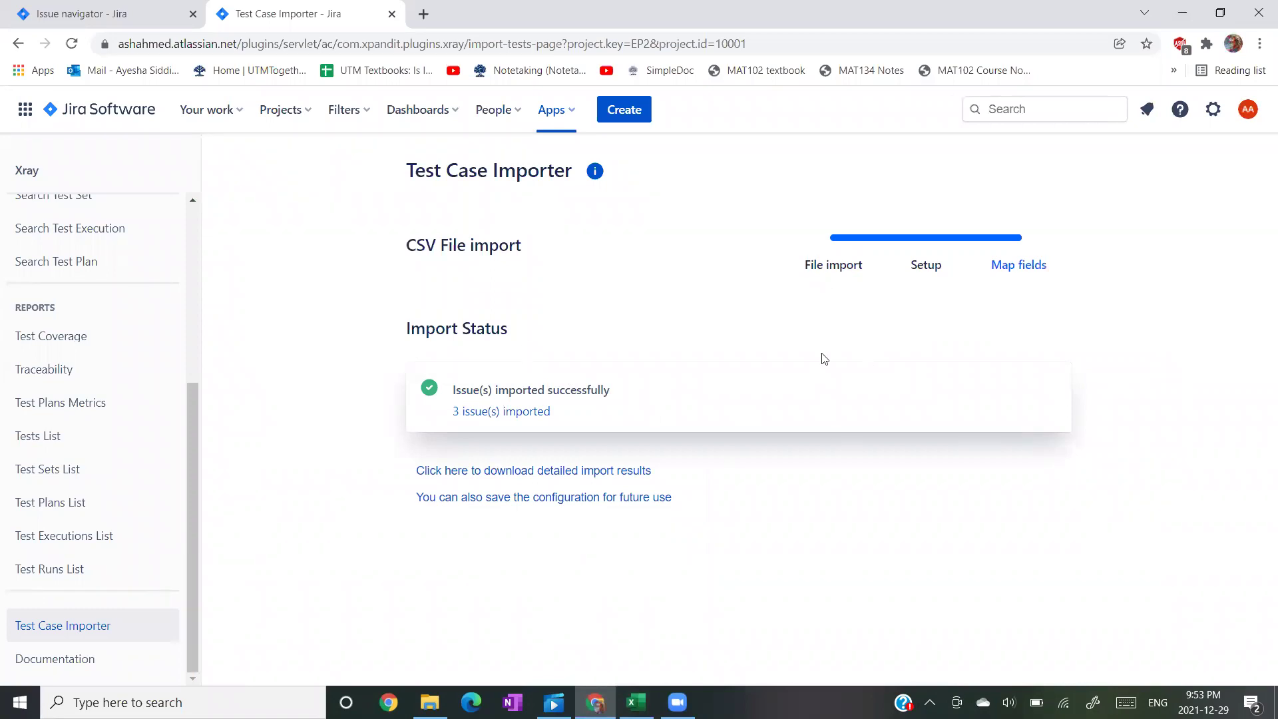
scroll(824, 360, up, 3)
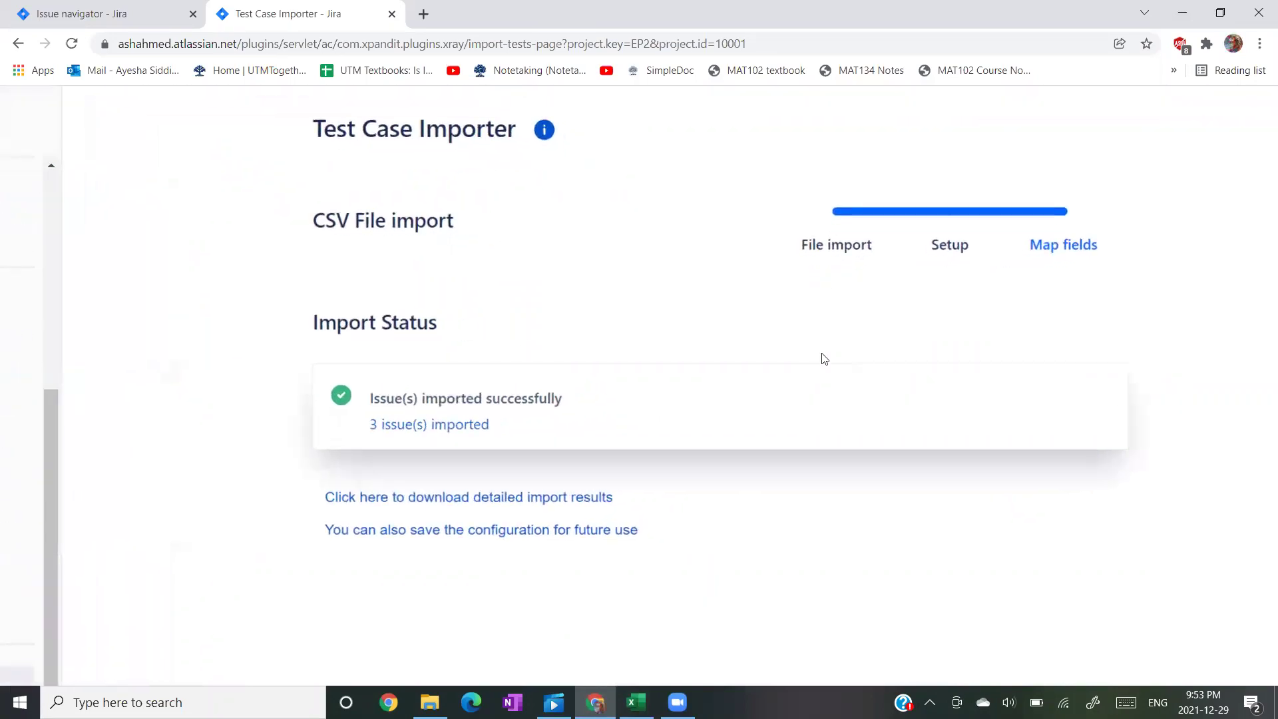
scroll(825, 359, right, 3)
scroll(824, 359, down, 5)
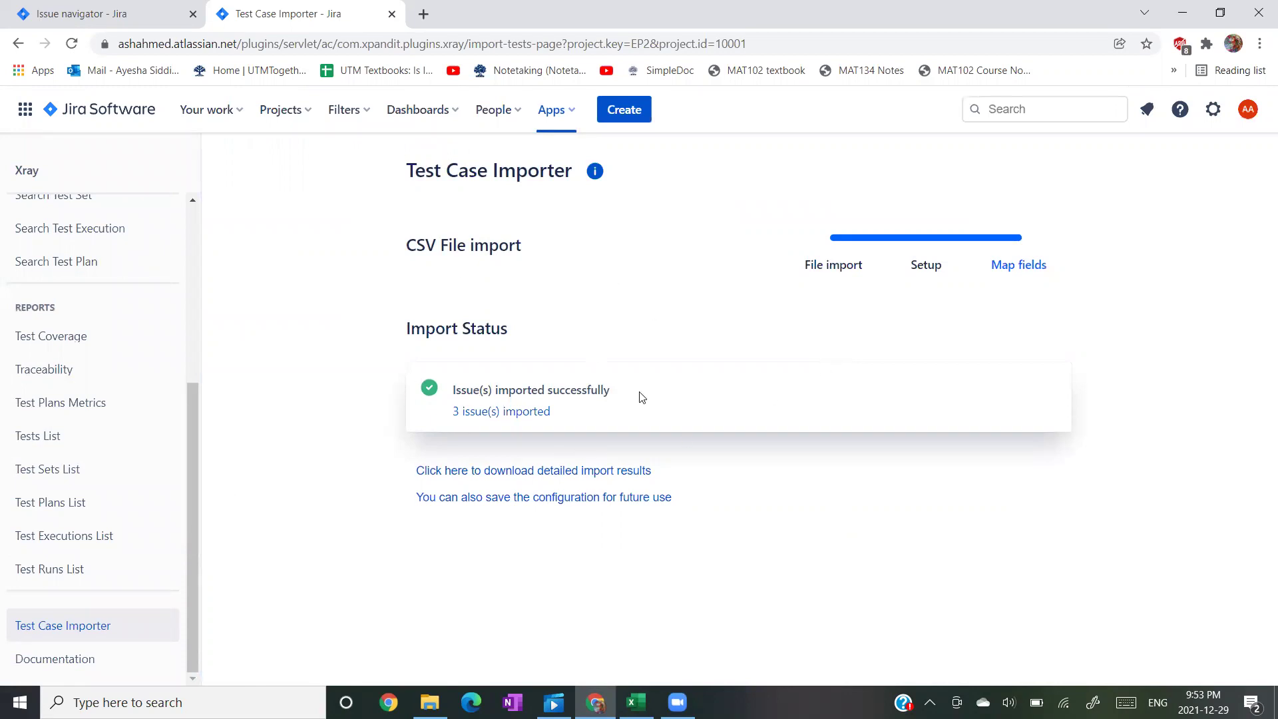
scroll(641, 397, up, 3)
scroll(641, 398, down, 3)
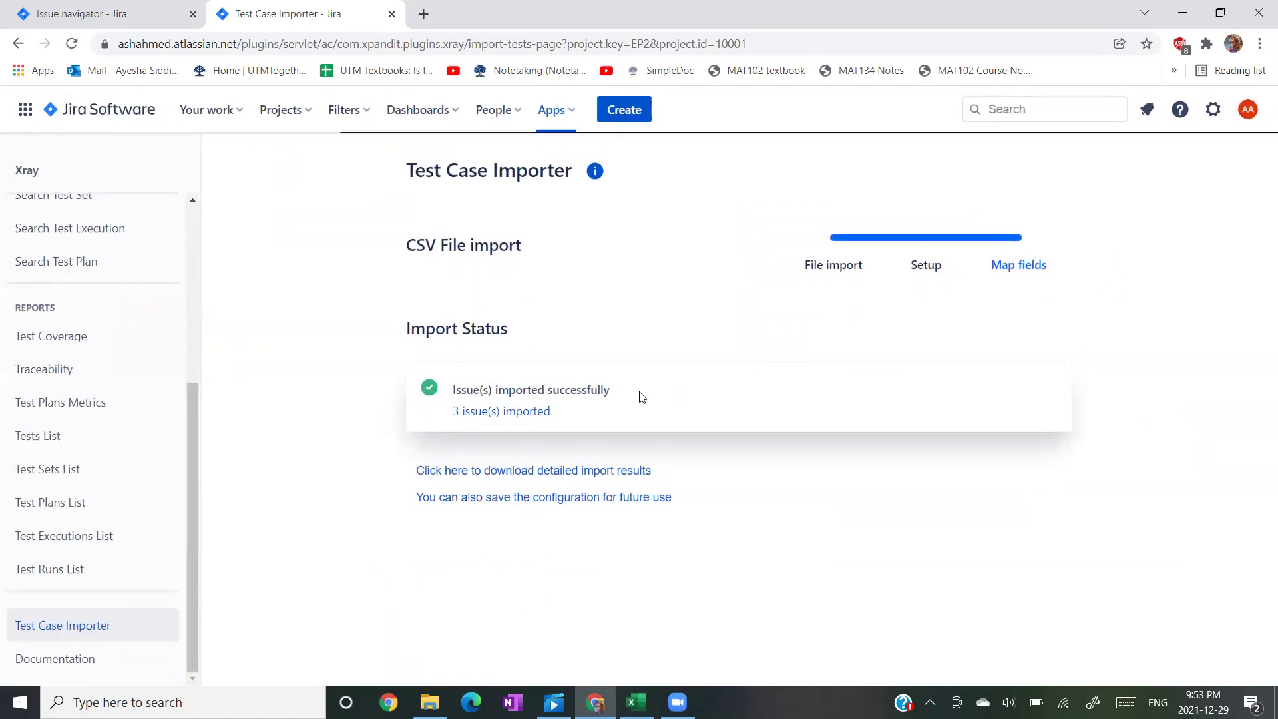
List the 3 imported issues, then open EP2-7 from Example Project 2's backlog.
click(503, 415)
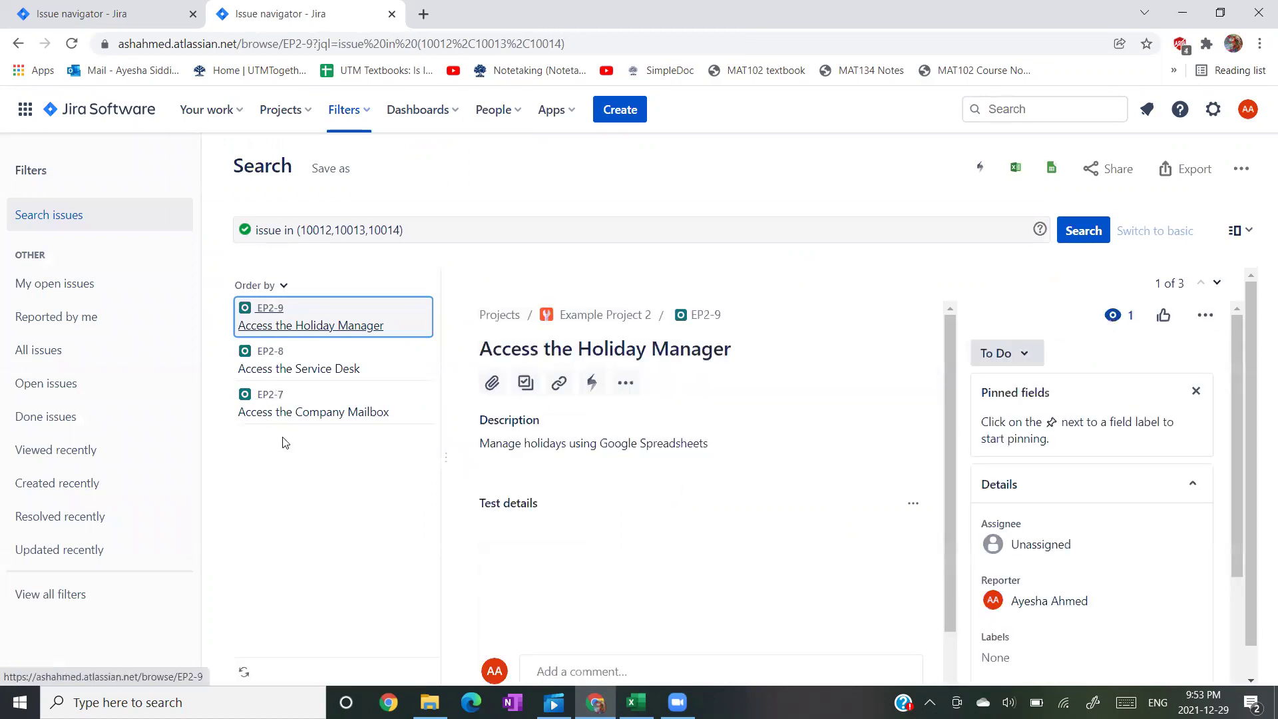
click(278, 111)
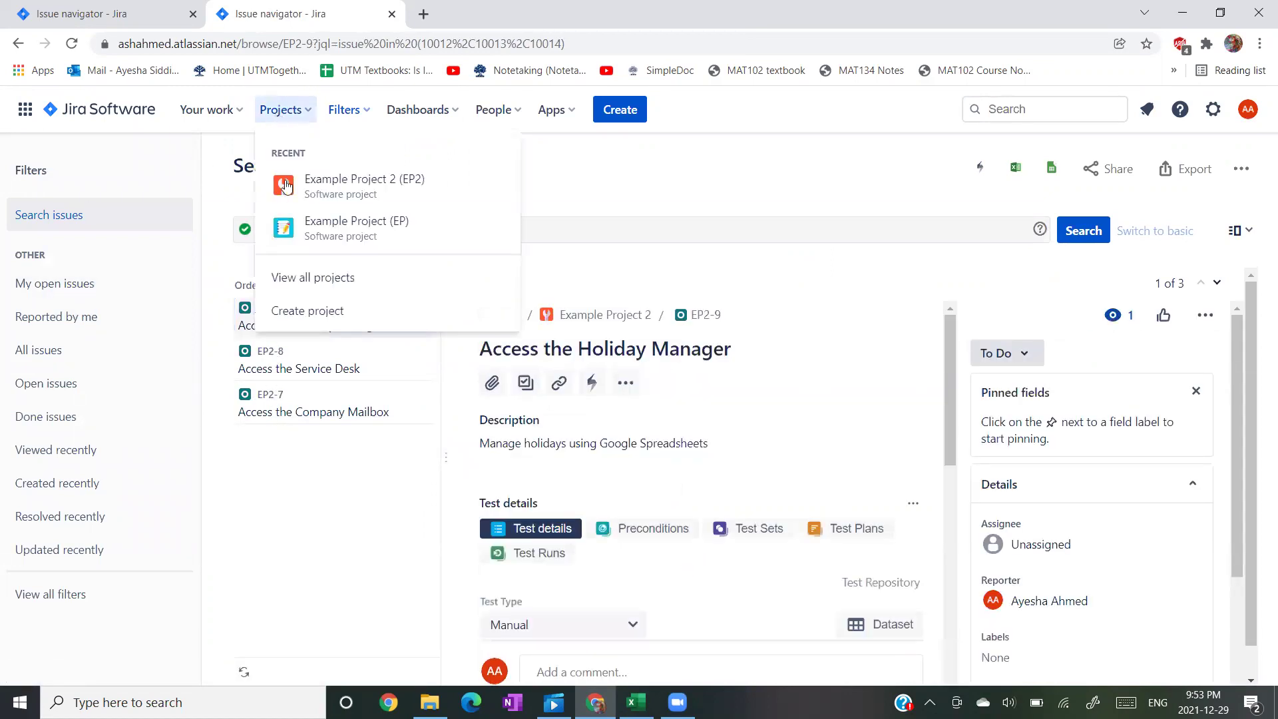
click(331, 194)
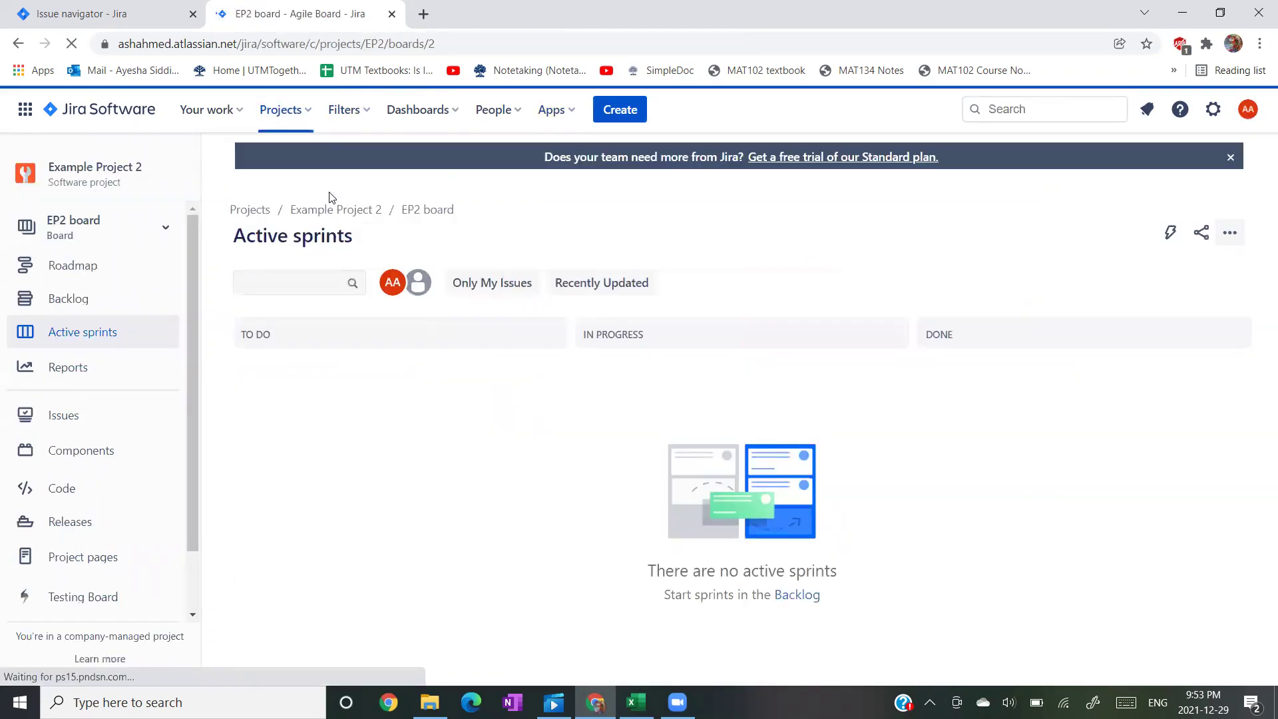
click(78, 300)
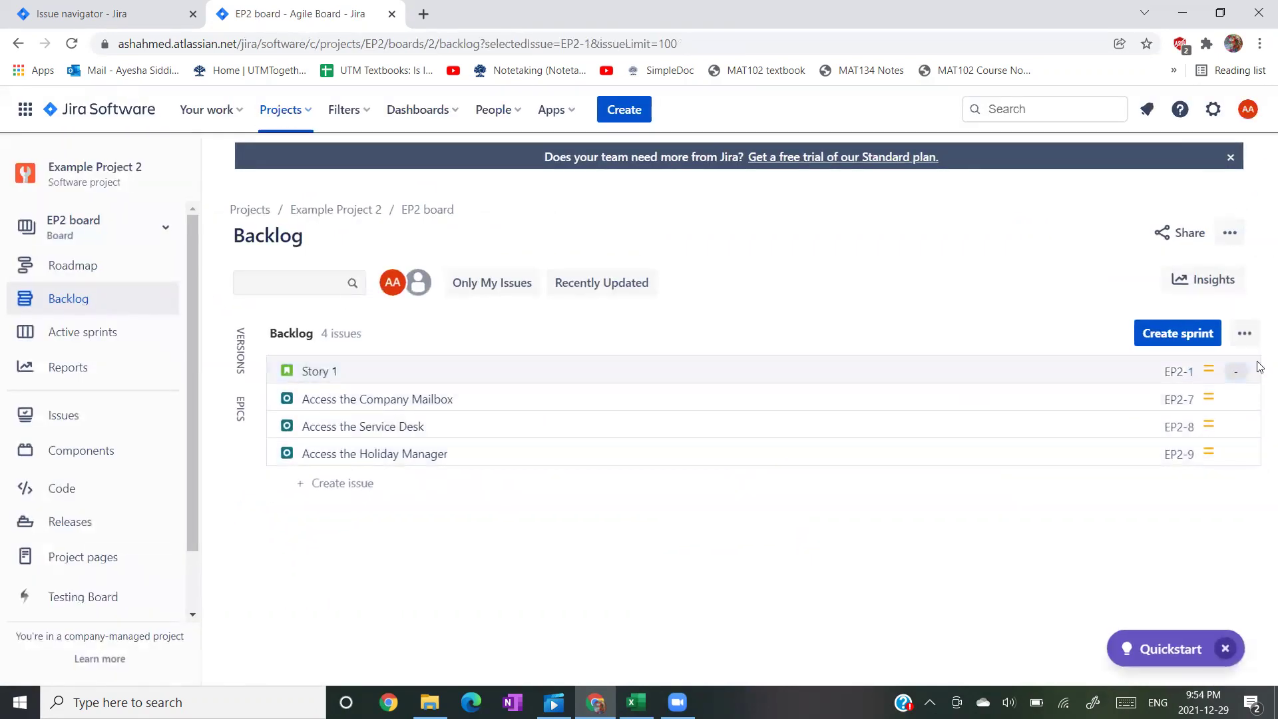
click(1179, 400)
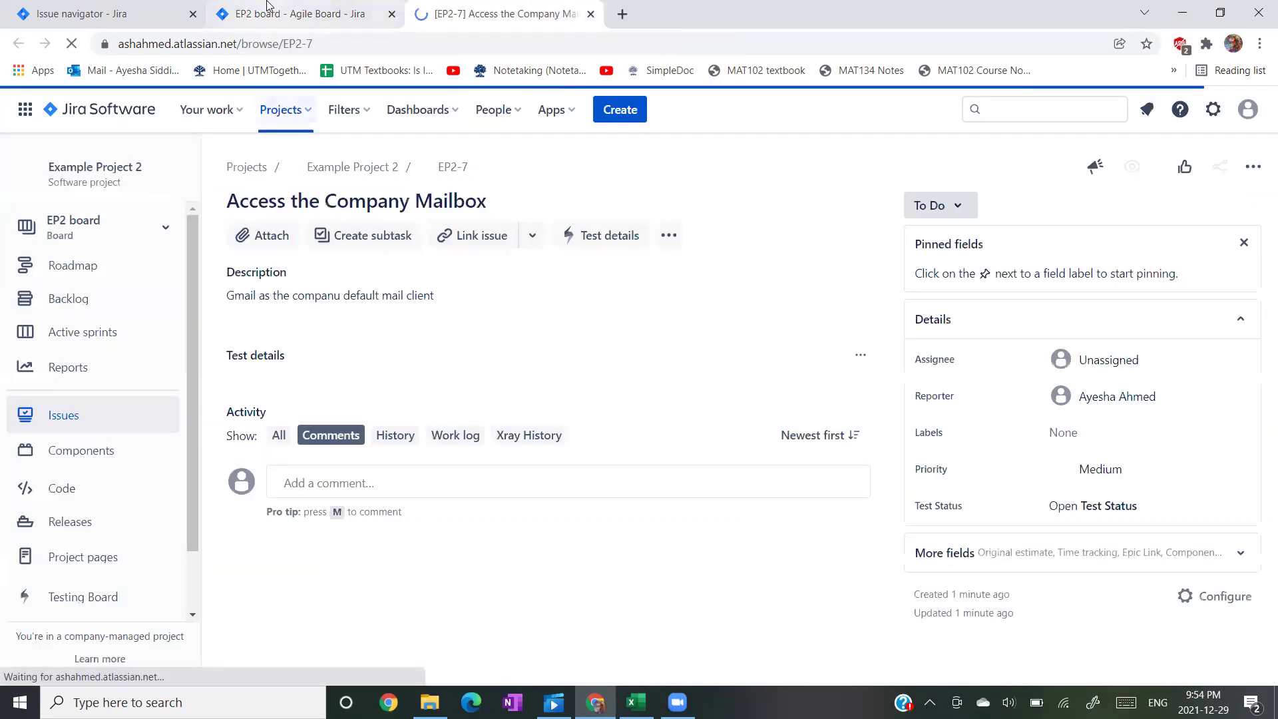
click(267, 3)
click(506, 14)
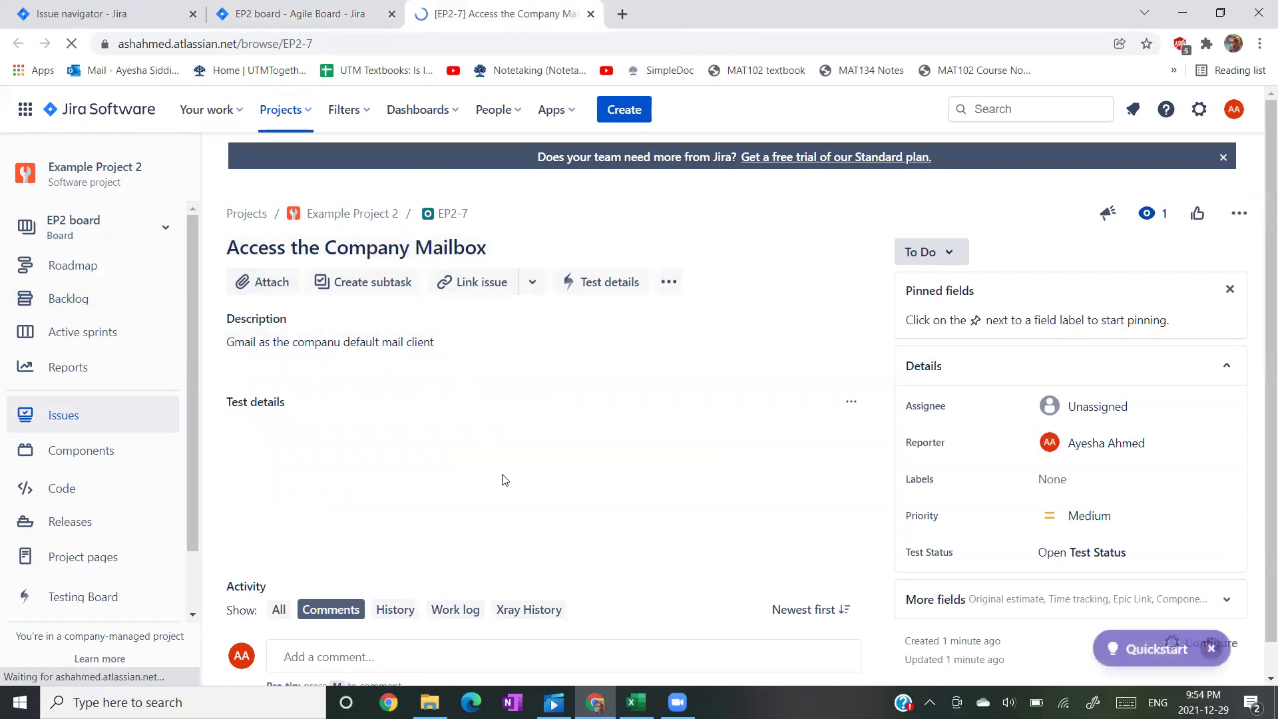
scroll(504, 466, down, 2)
click(323, 397)
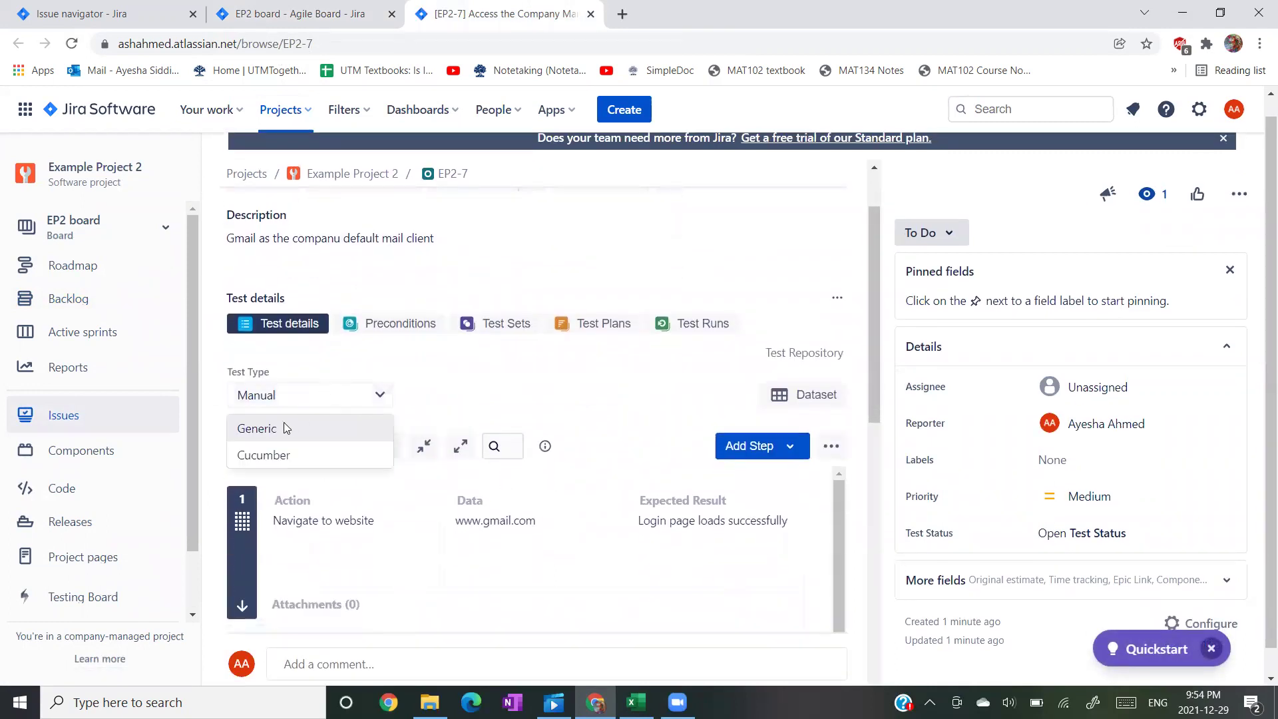
click(438, 396)
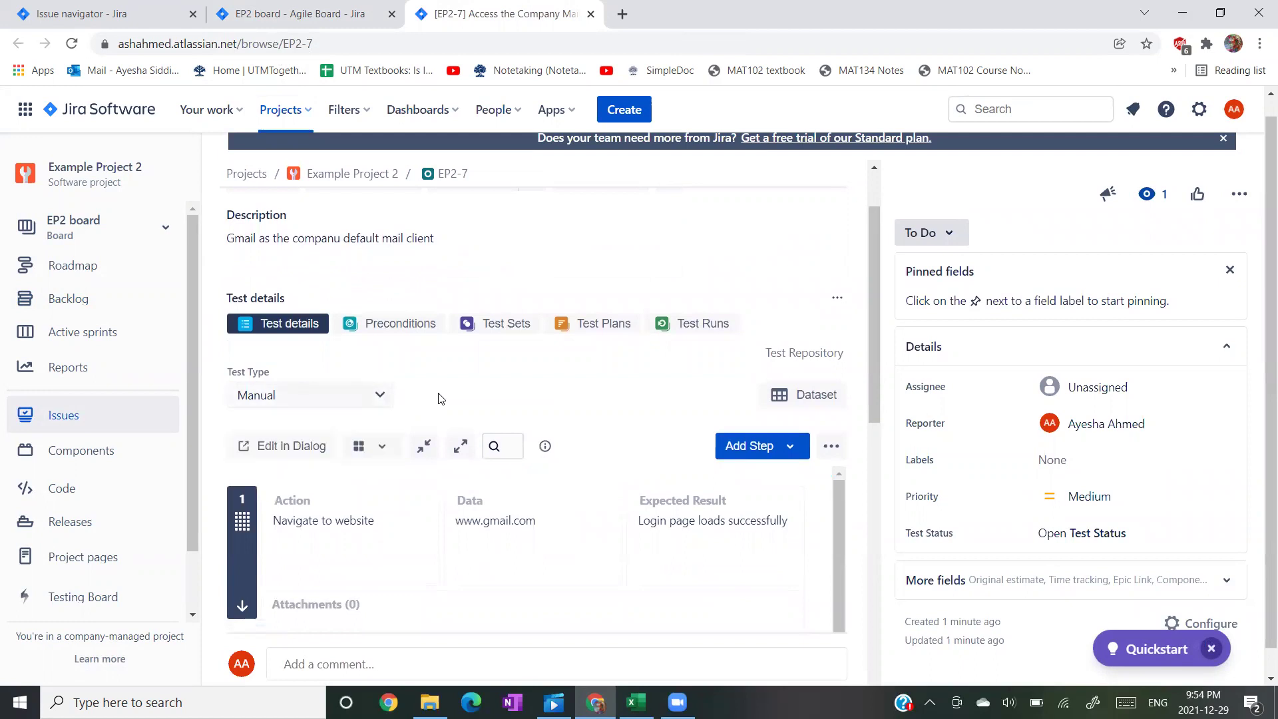
scroll(602, 537, down, 3)
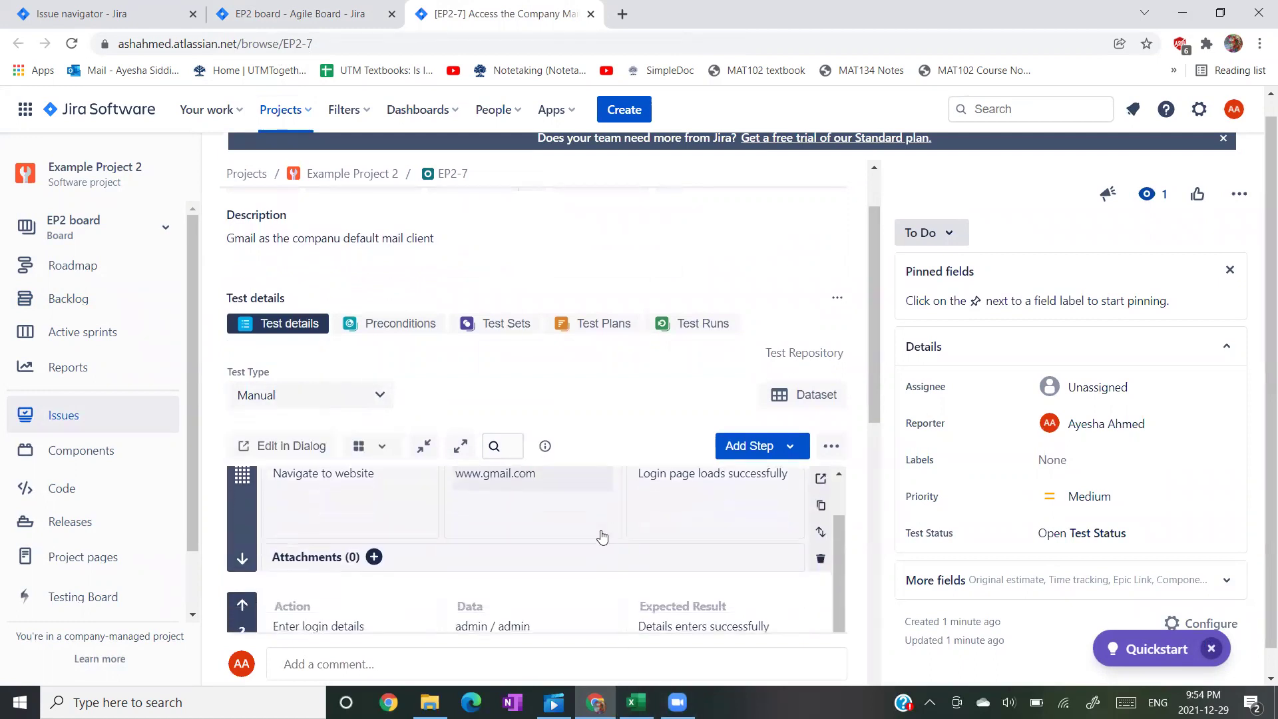
scroll(383, 524, down, 5)
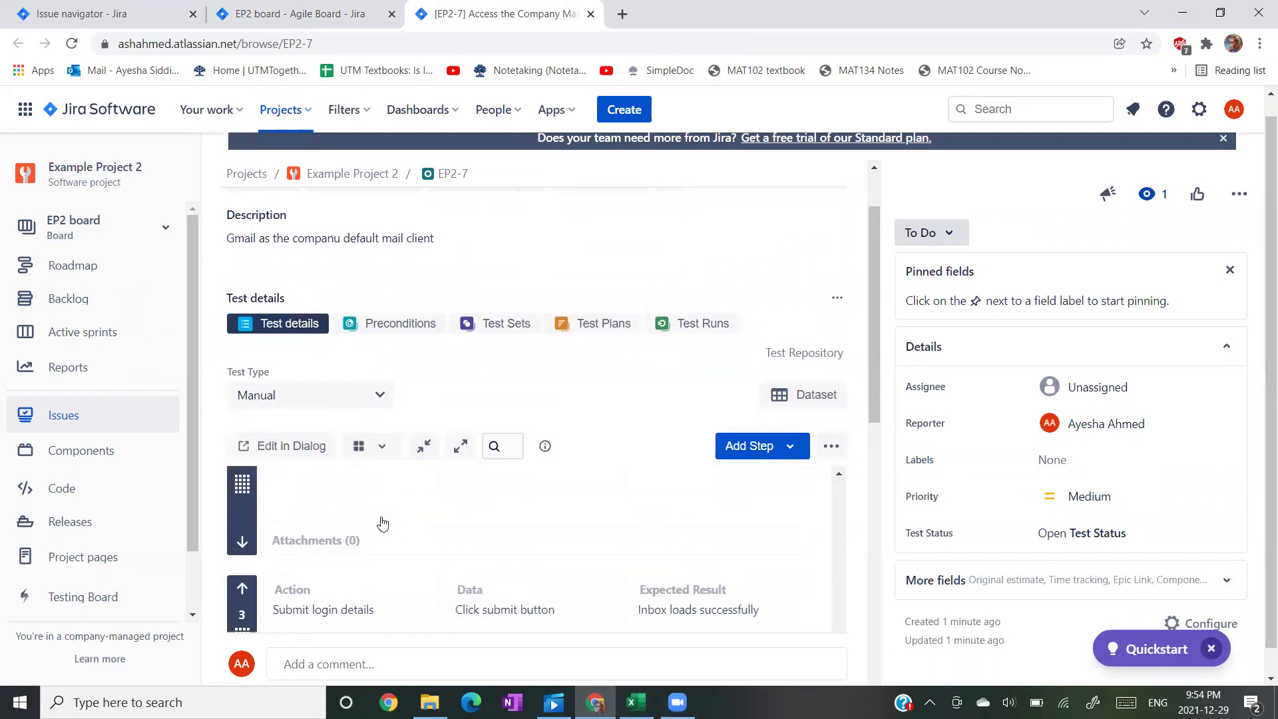
scroll(382, 523, down, 2)
scroll(382, 524, up, 10)
scroll(383, 524, down, 10)
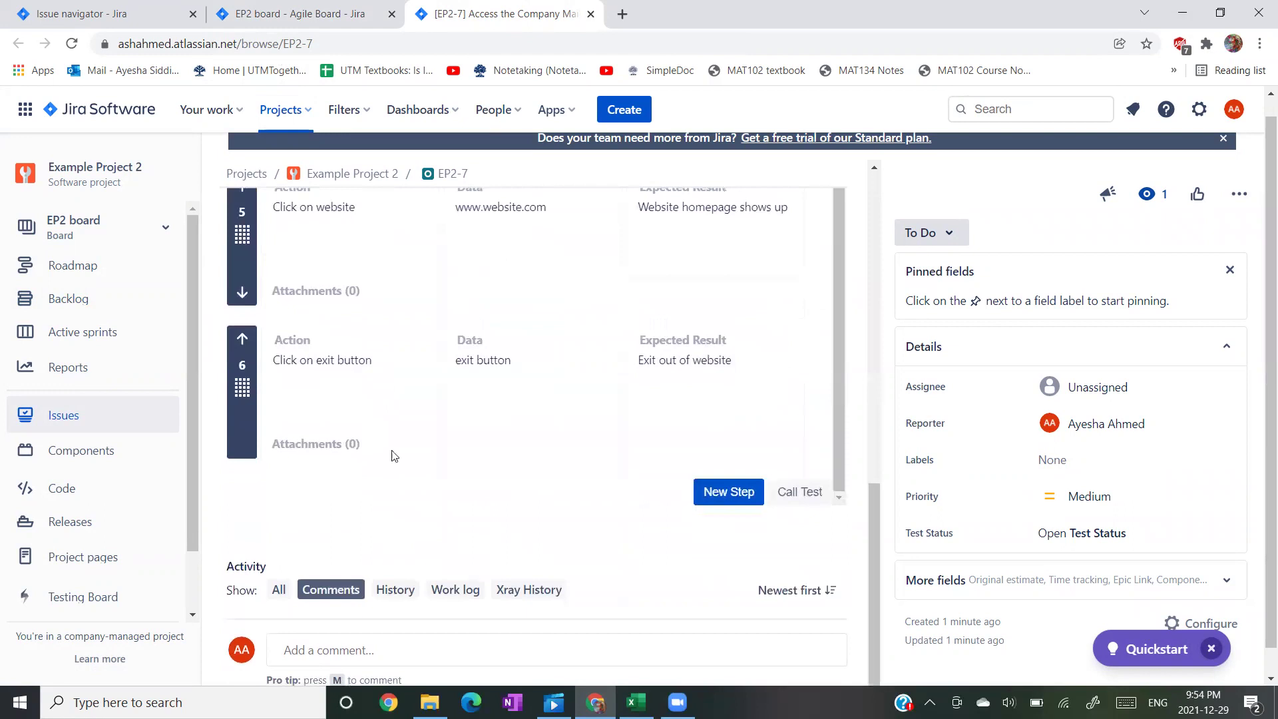
scroll(405, 375, up, 10)
scroll(405, 377, up, 3)
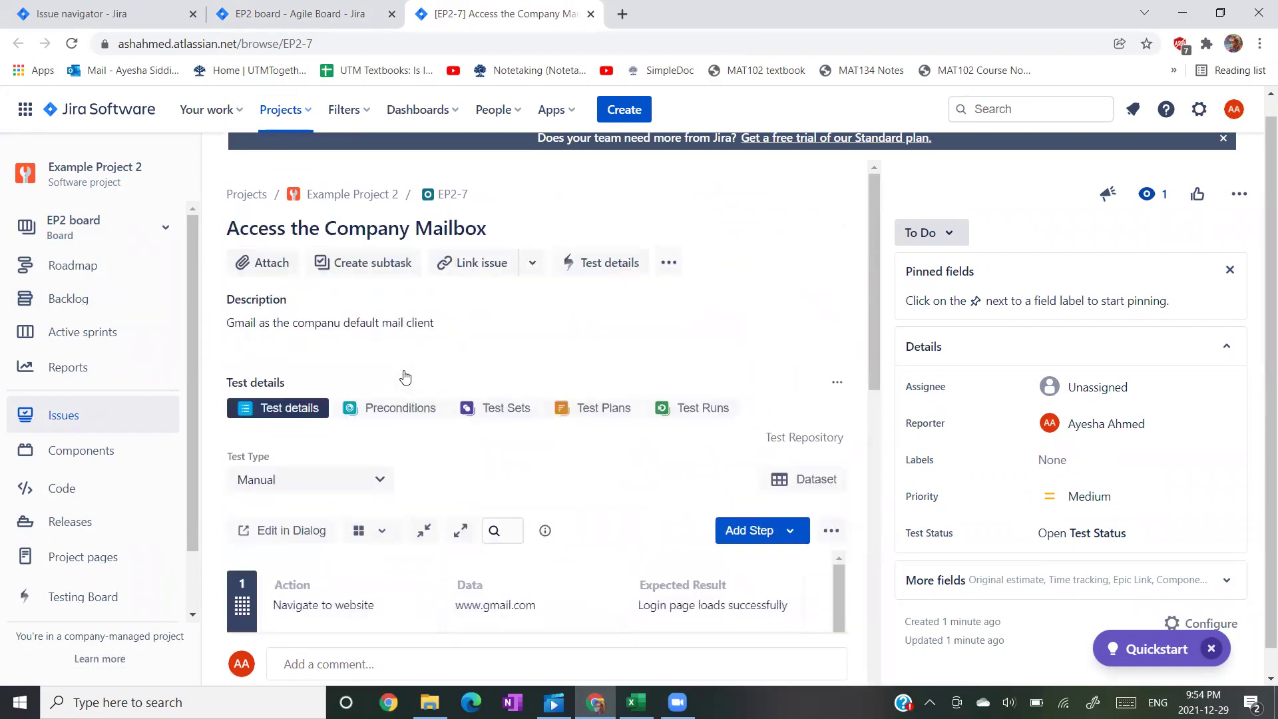
scroll(405, 377, down, 4)
scroll(405, 378, down, 3)
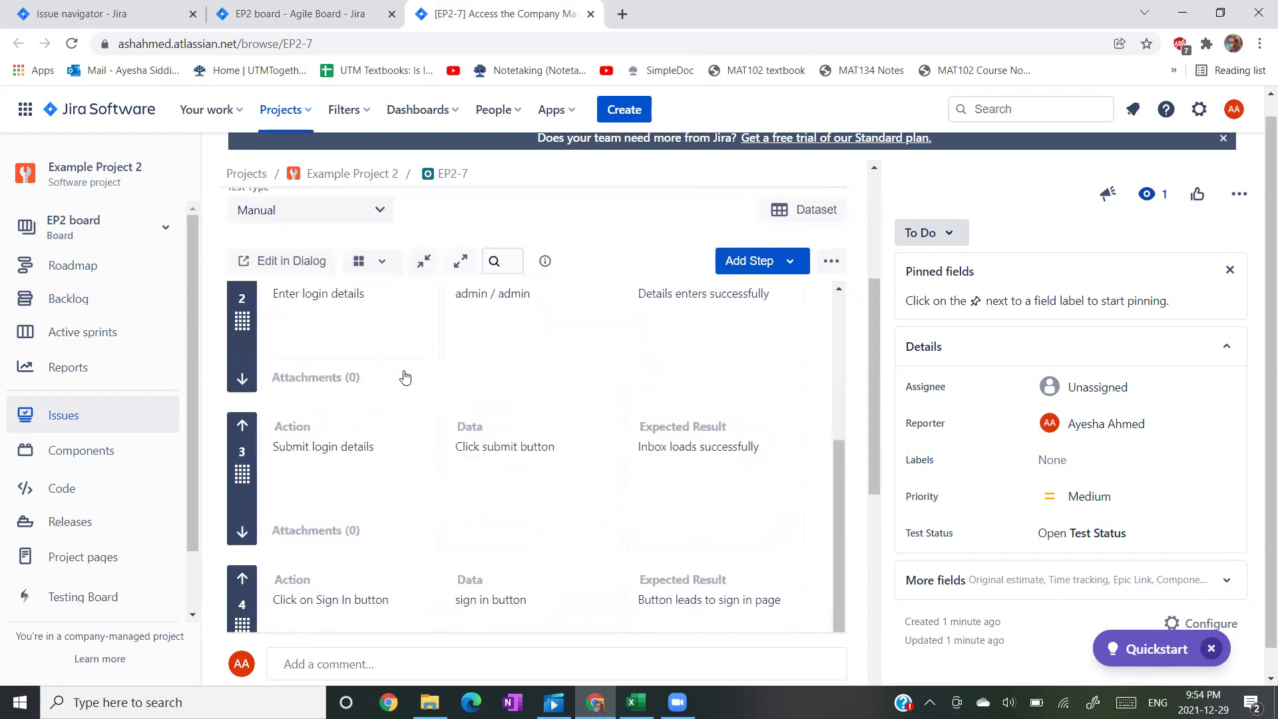